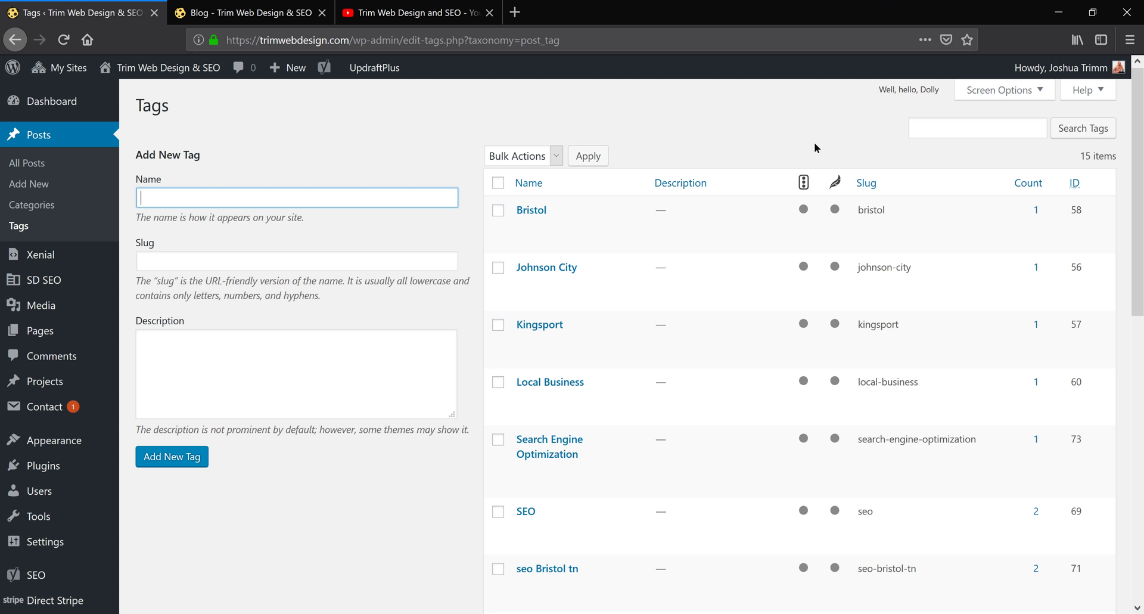
# Search 'webmaster tool' in a new Firefox tab and open the Google Webmasters result.
pyautogui.click(513, 12)
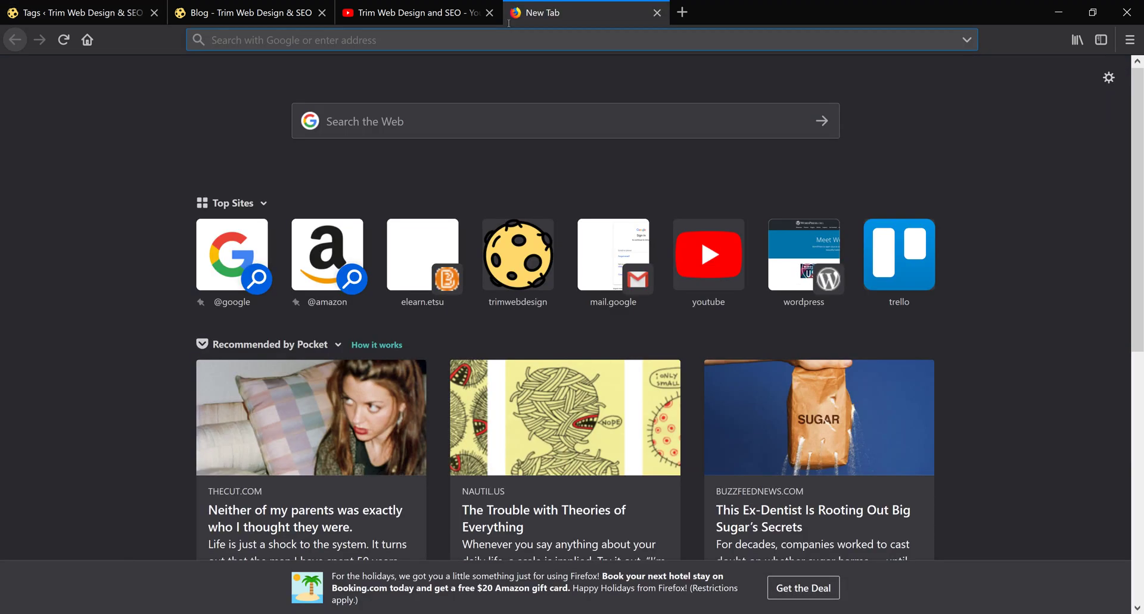
pyautogui.write('w')
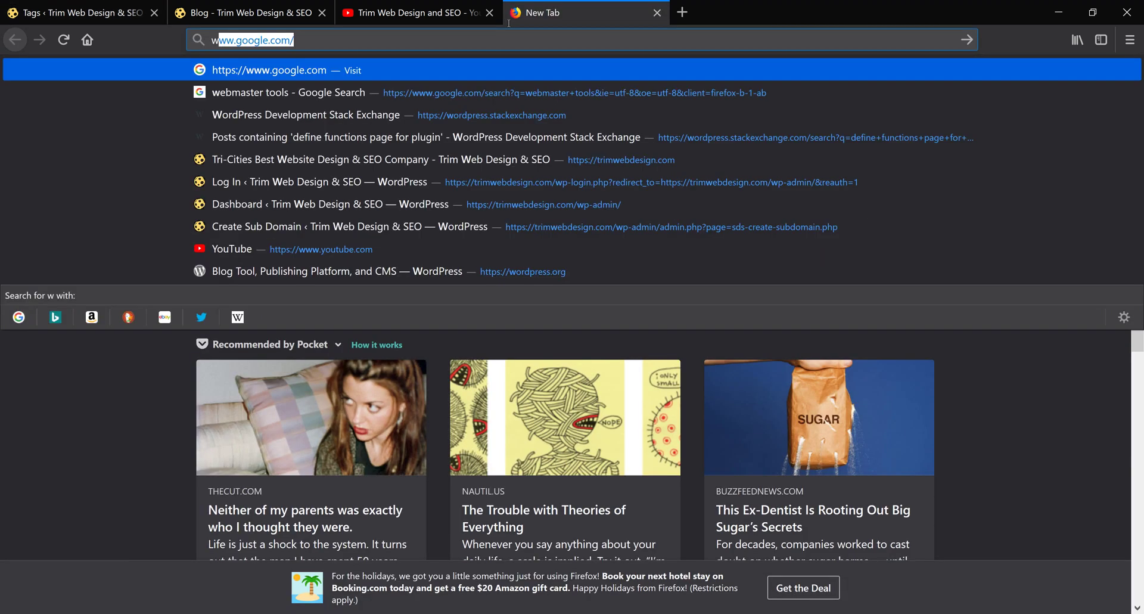
pyautogui.press('BackSpace')
pyautogui.press('BackSpace')
pyautogui.write('s://search.google.com')
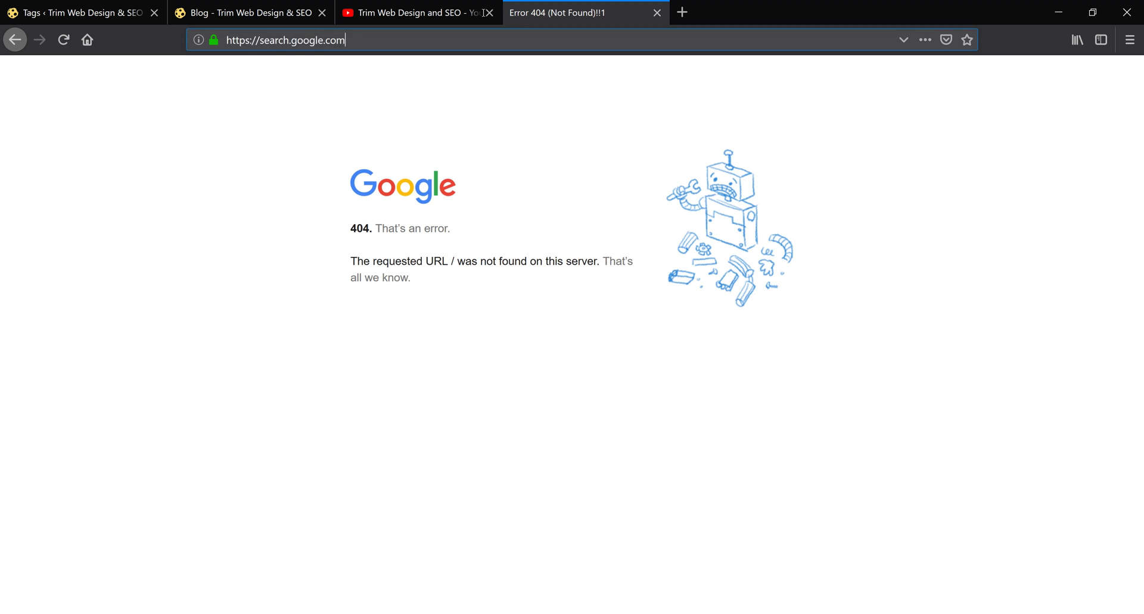
pyautogui.hotkey('ctrl', 'a')
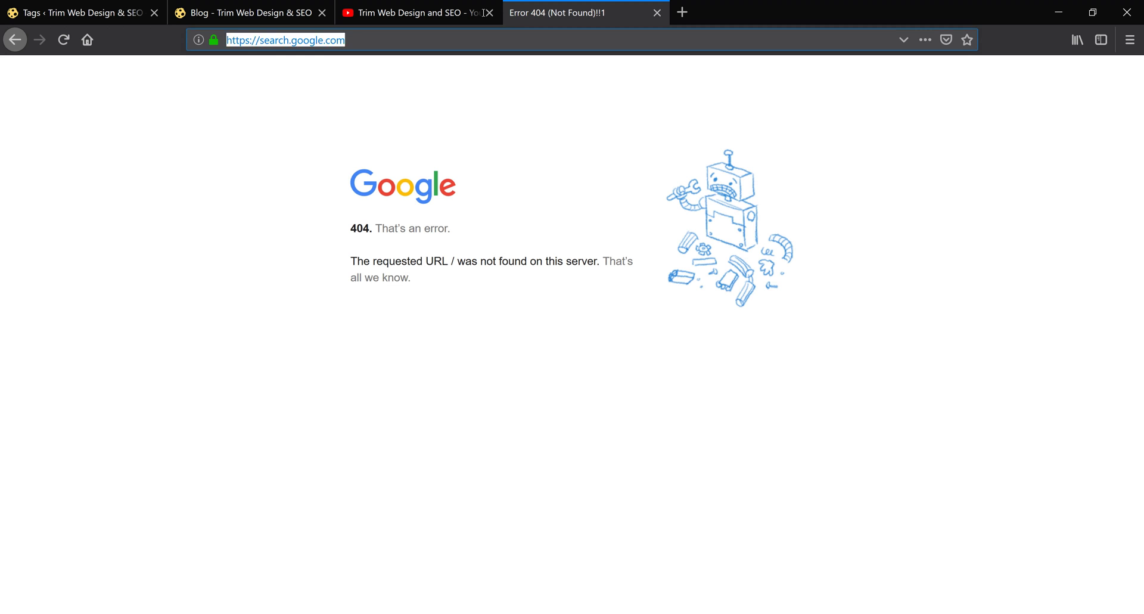
pyautogui.write('webmaster tool')
pyautogui.press('Return')
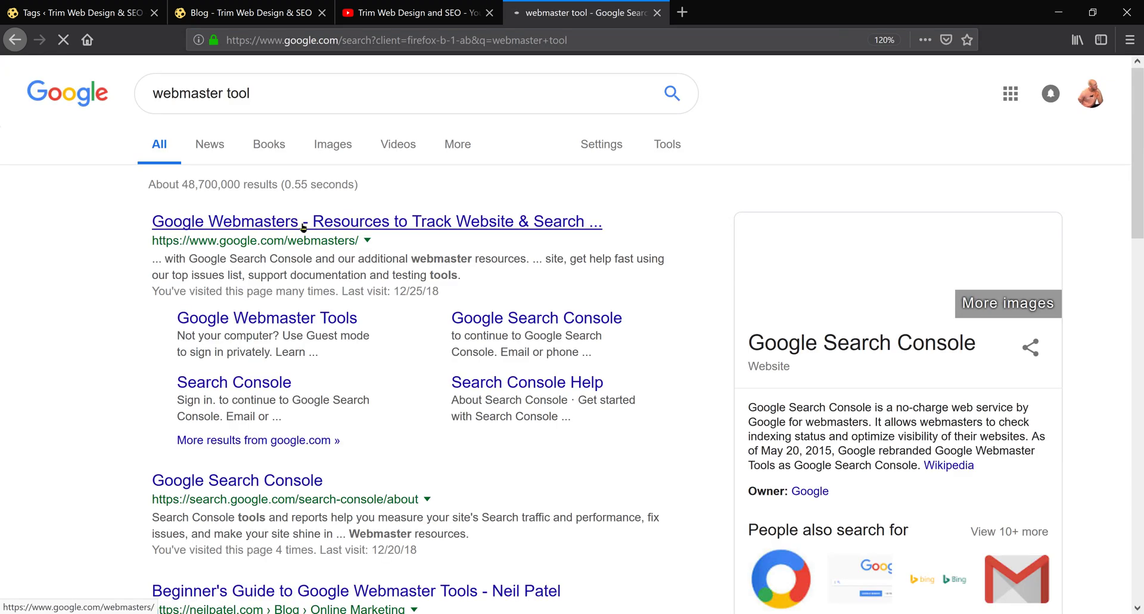
pyautogui.click(304, 227)
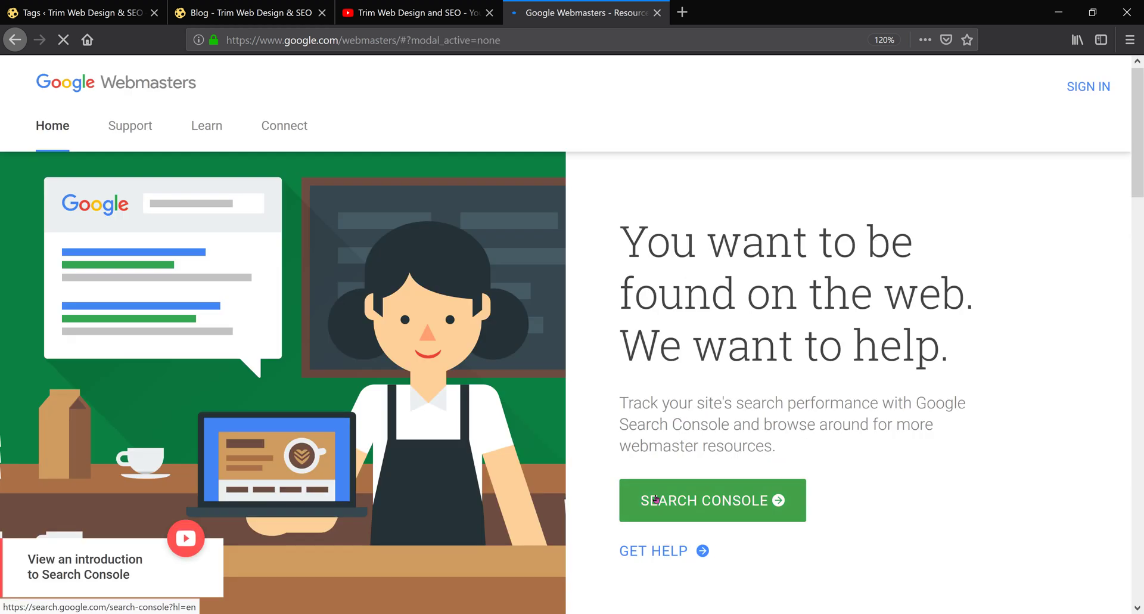
# Go to the site's Search Console and open its Links report.
pyautogui.click(657, 500)
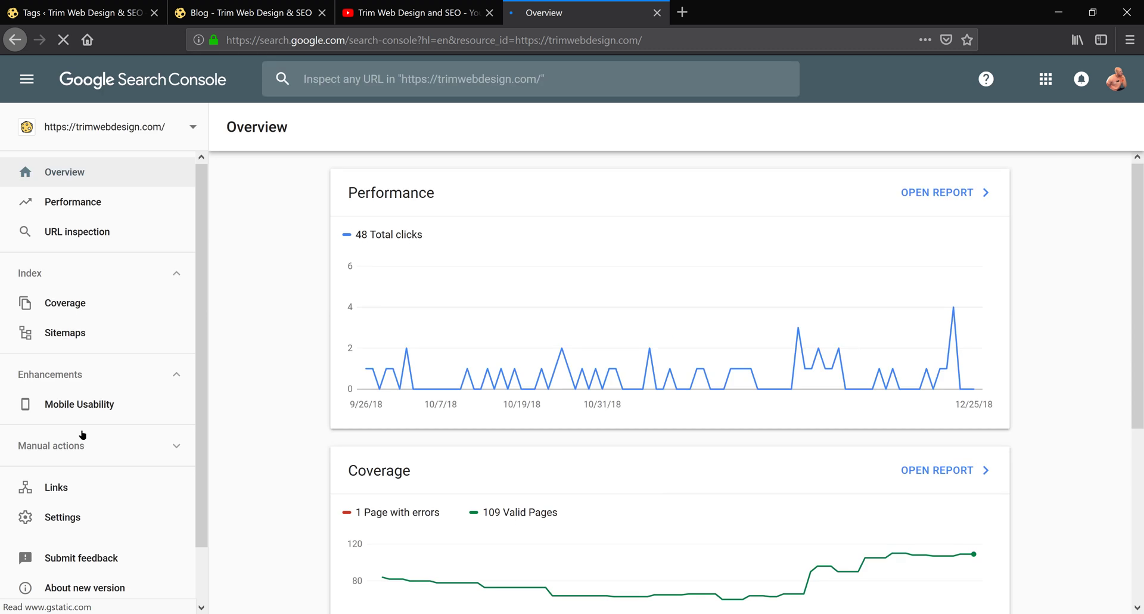
pyautogui.scroll(-2, 71, 432)
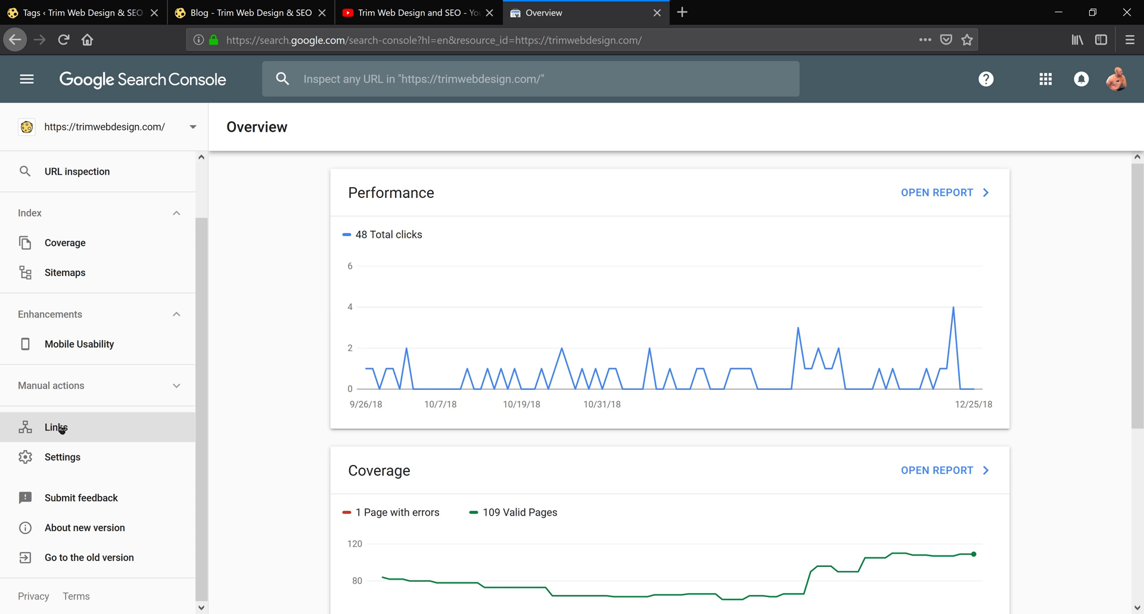
pyautogui.click(61, 428)
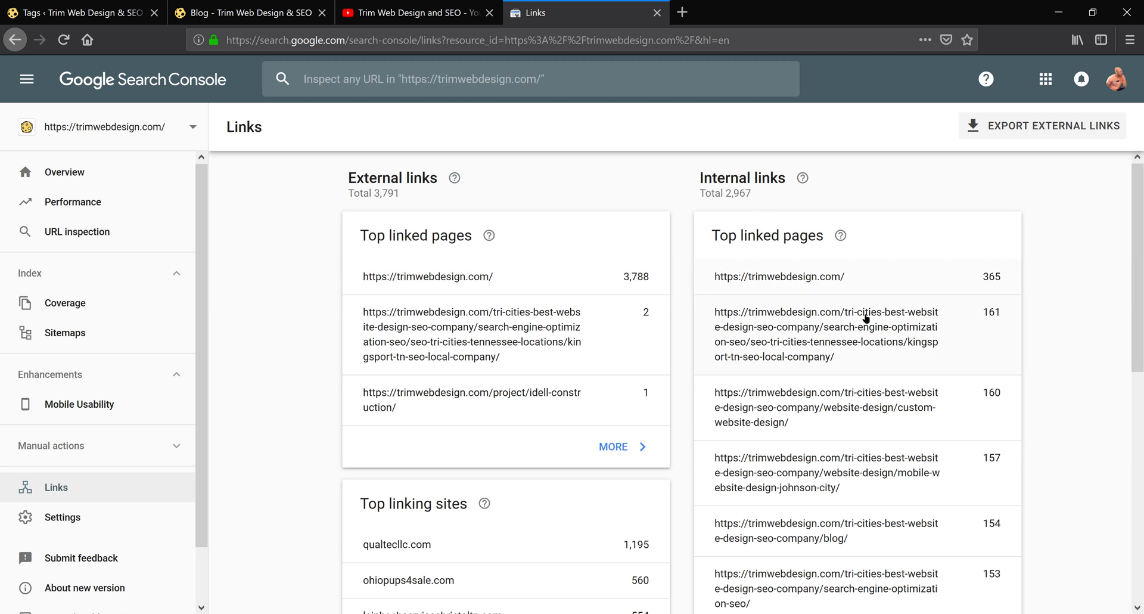
# Show the full list of top internally linked pages, then return to the WordPress Tags tab.
pyautogui.scroll(-3, 1064, 405)
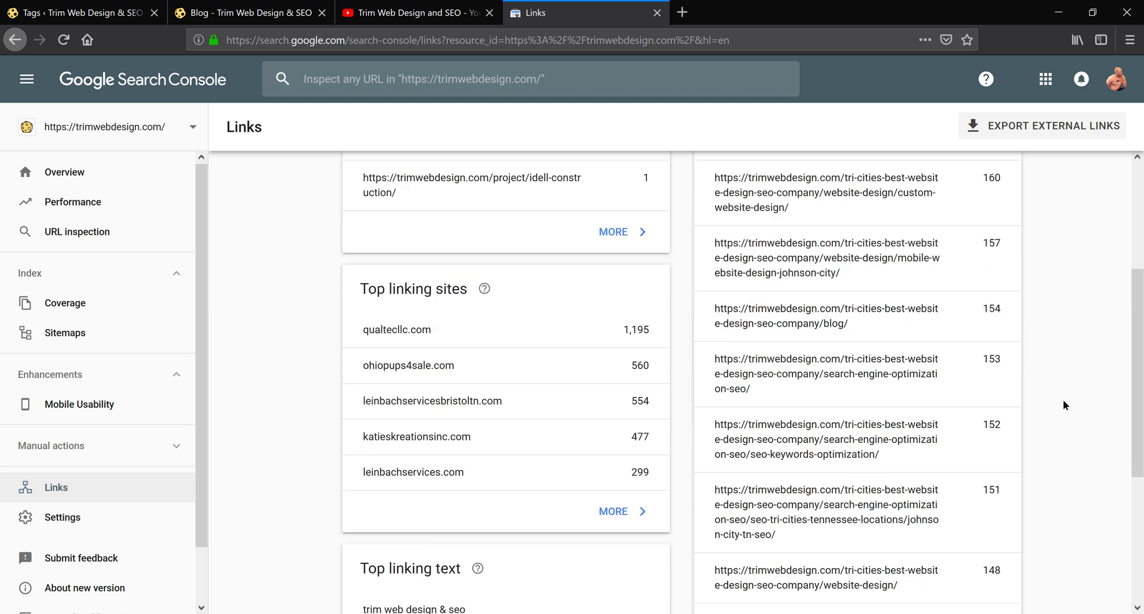
pyautogui.scroll(-2, 1063, 399)
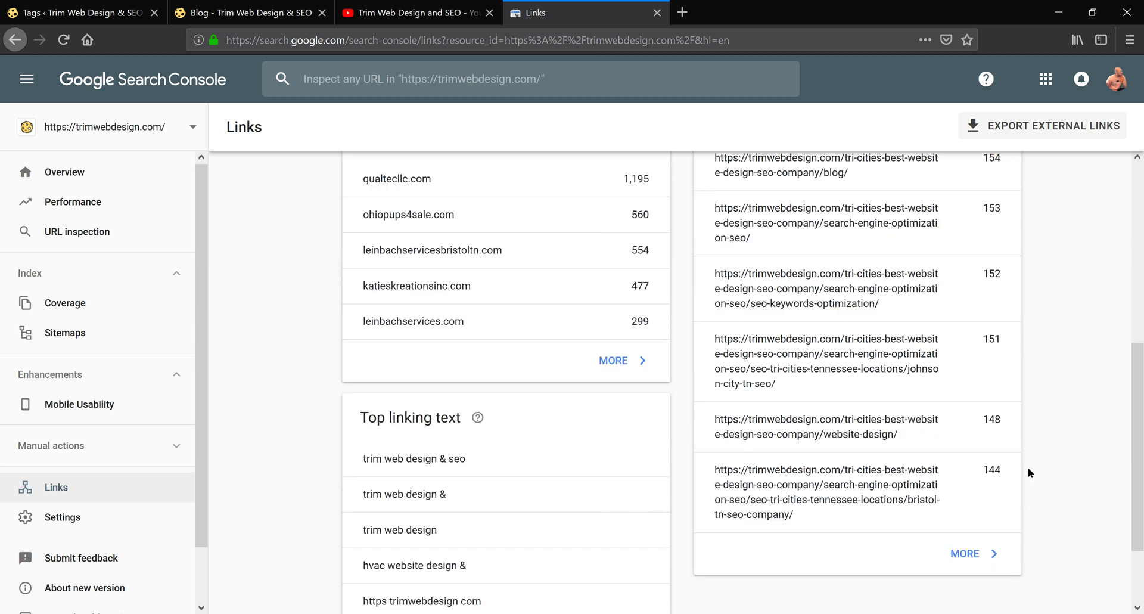
pyautogui.click(966, 549)
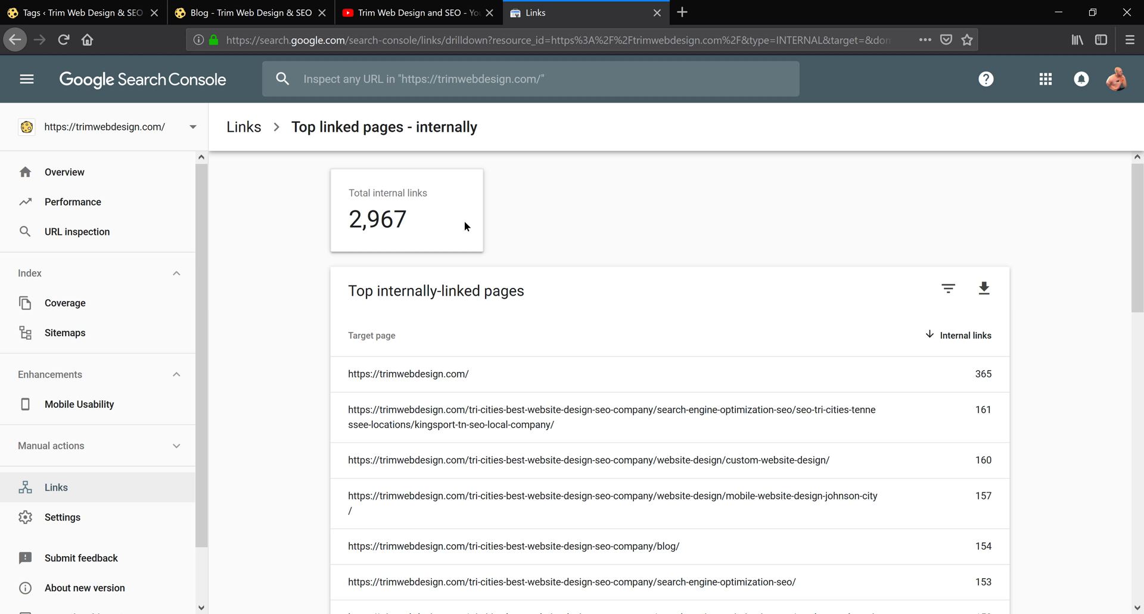
pyautogui.click(77, 12)
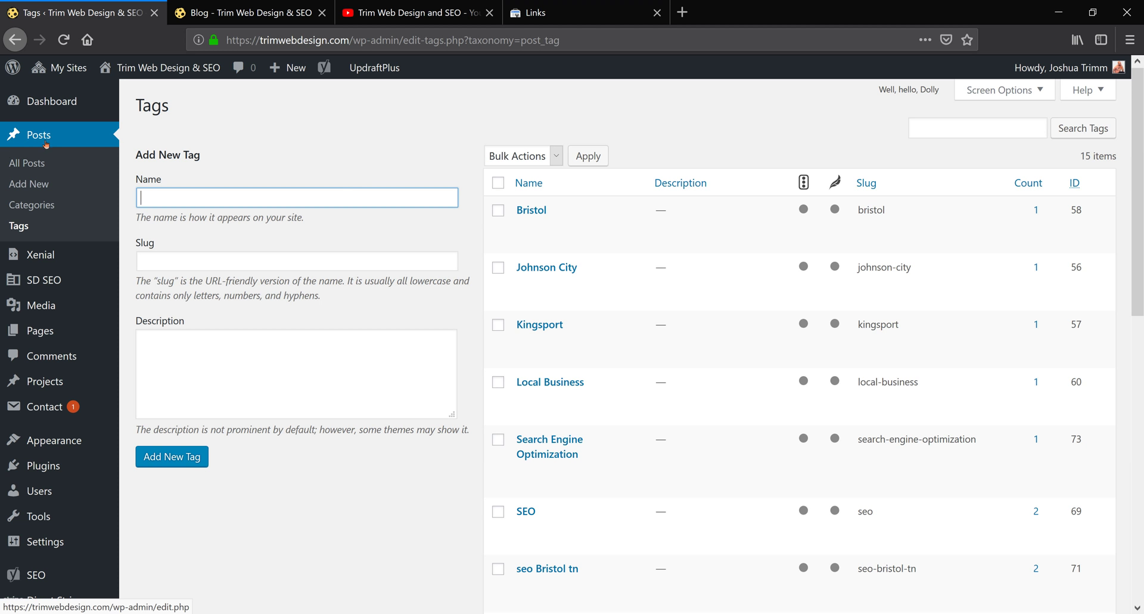
pyautogui.click(16, 228)
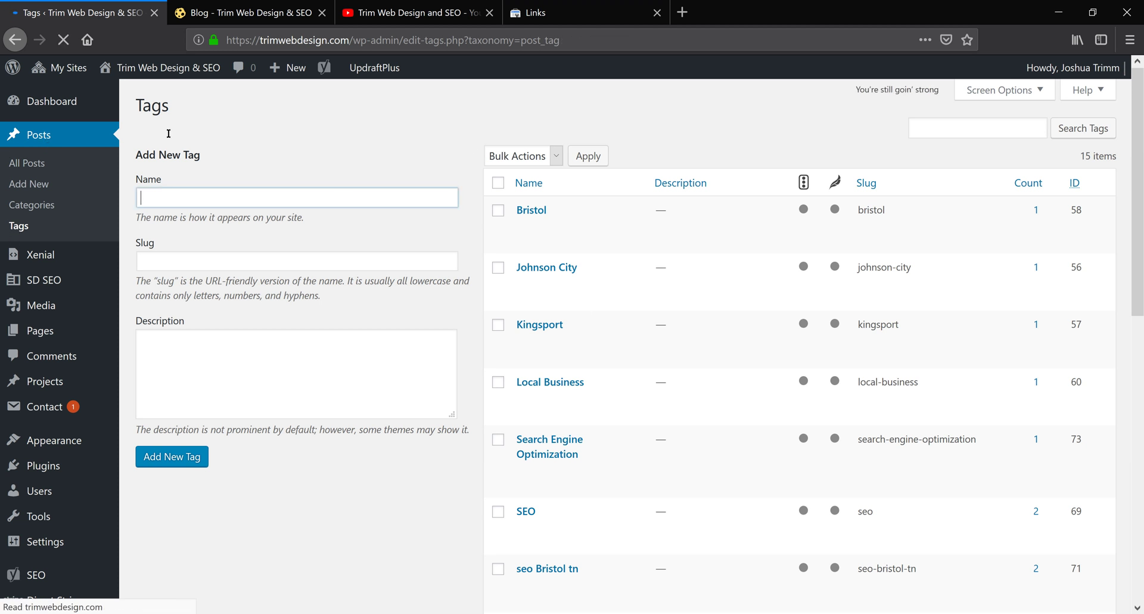
pyautogui.scroll(-5, 773, 415)
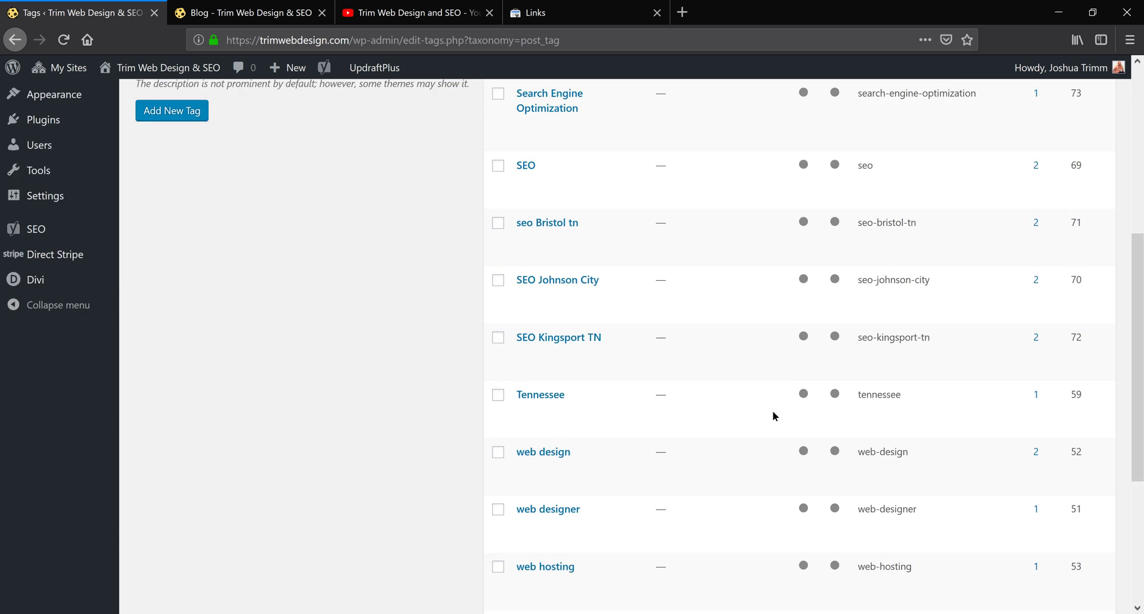
pyautogui.scroll(-1, 773, 416)
pyautogui.scroll(6, 773, 416)
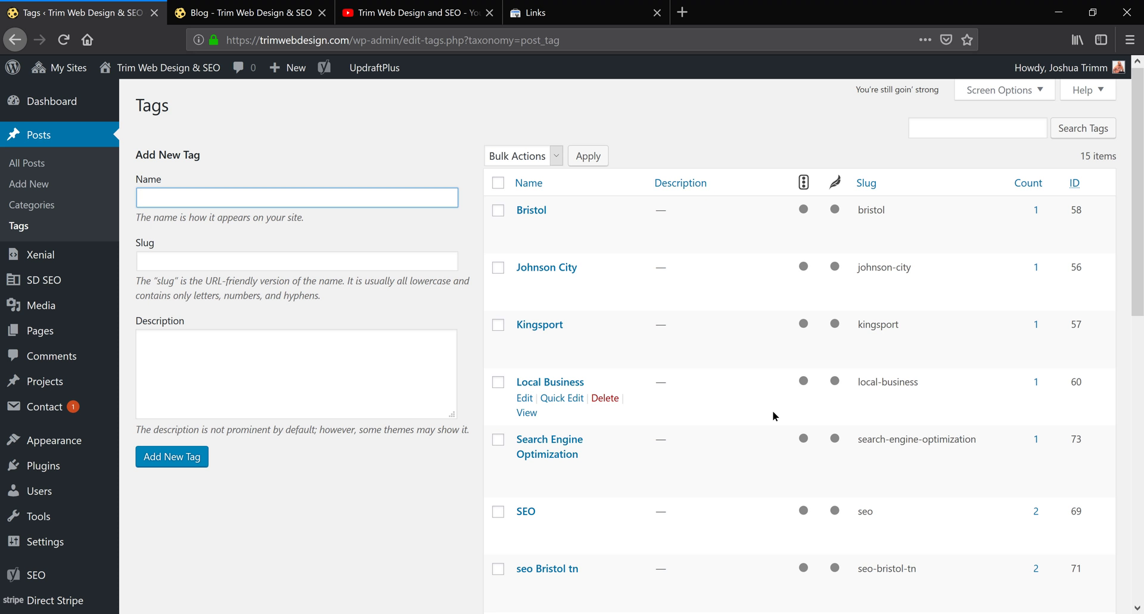
# Open All Posts in a new tab to view the six published posts and their tags.
pyautogui.rightClick(49, 167)
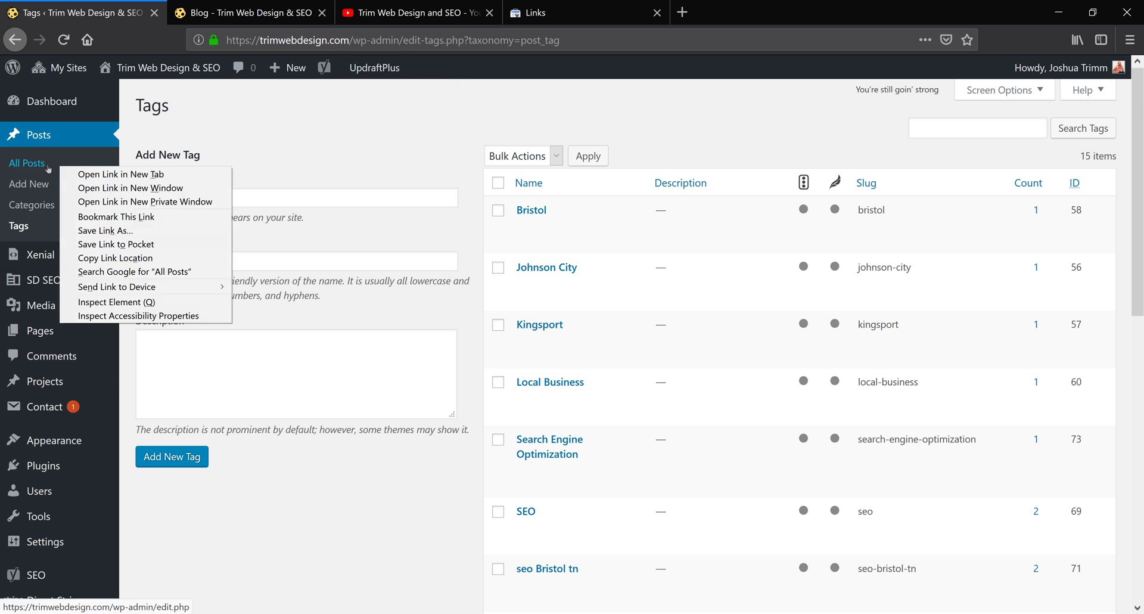
pyautogui.click(96, 173)
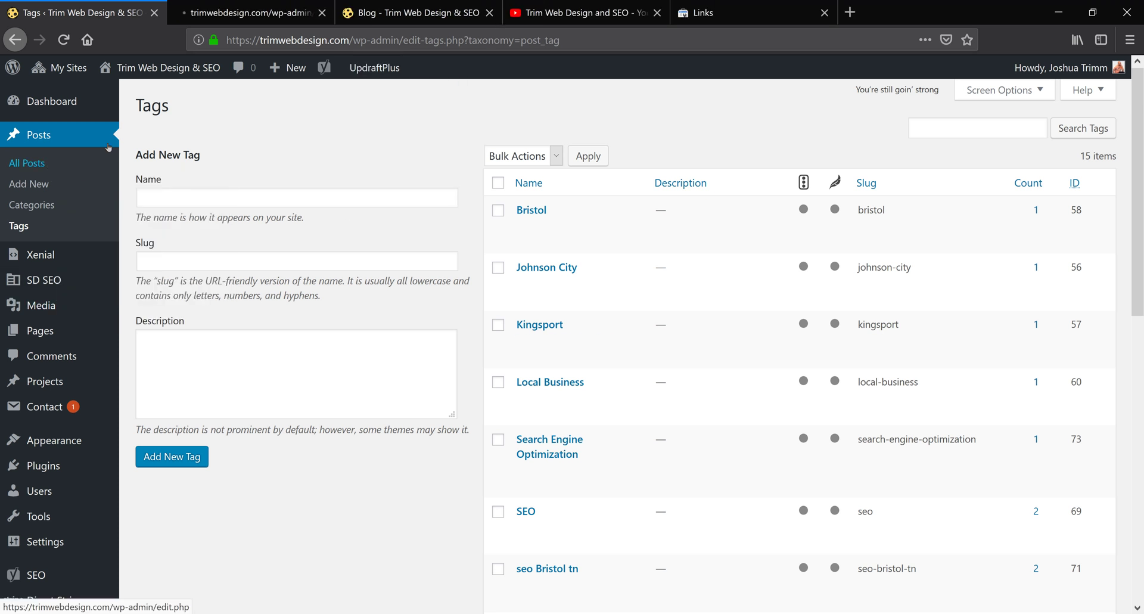
pyautogui.click(238, 11)
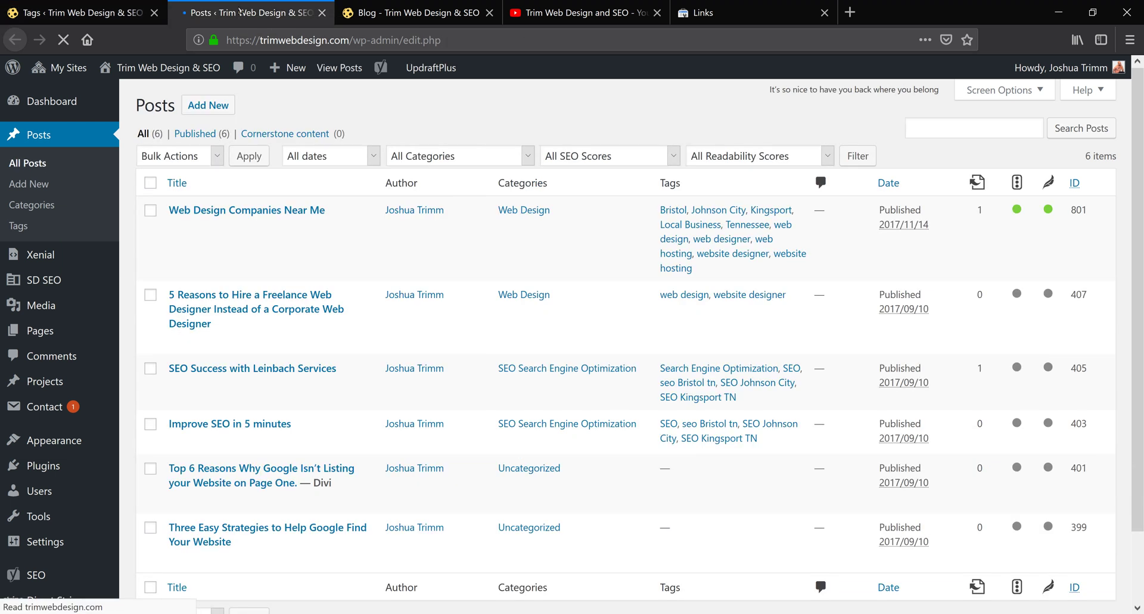
pyautogui.scroll(-3, 642, 456)
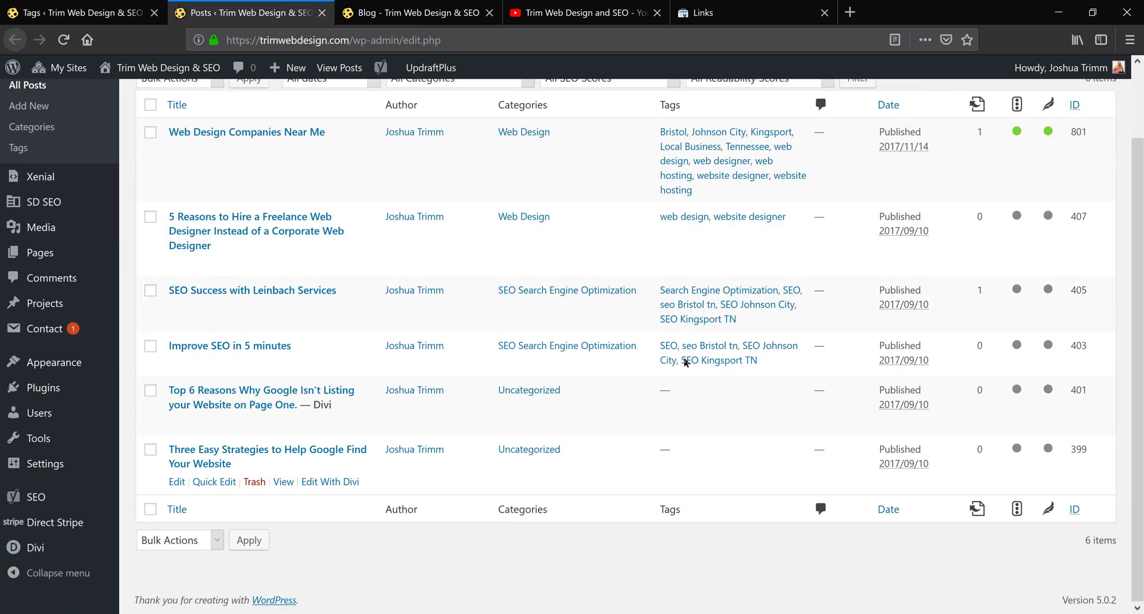
pyautogui.scroll(3, 725, 431)
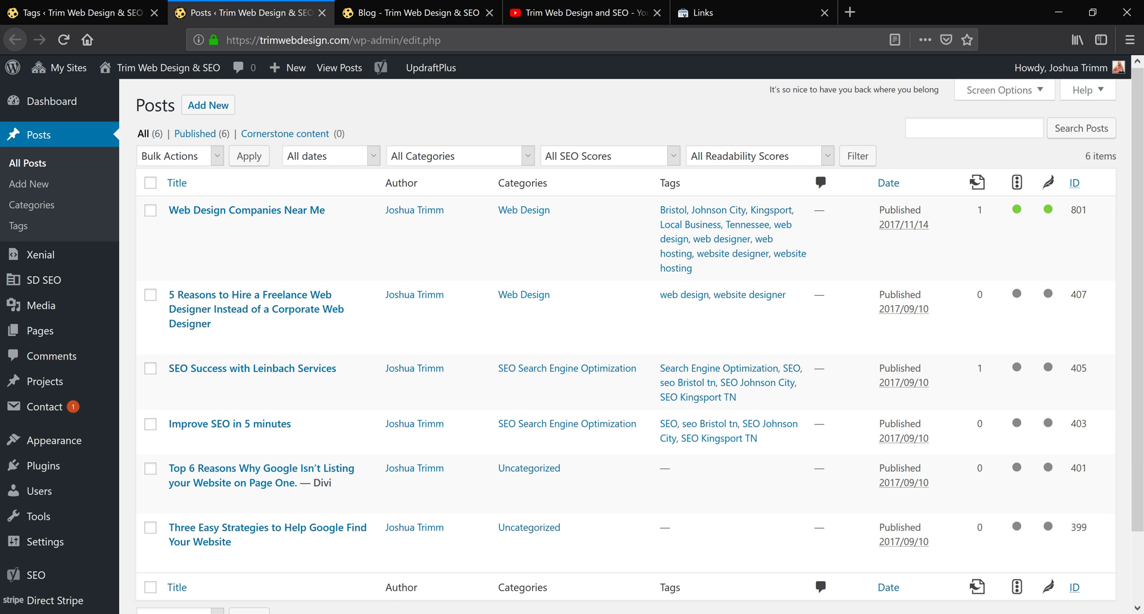
# Find the sidebar tag cloud on the live blog and open the 'SEO Johnson City (2)' archive.
pyautogui.hotkey('ctrl', 'Tab')
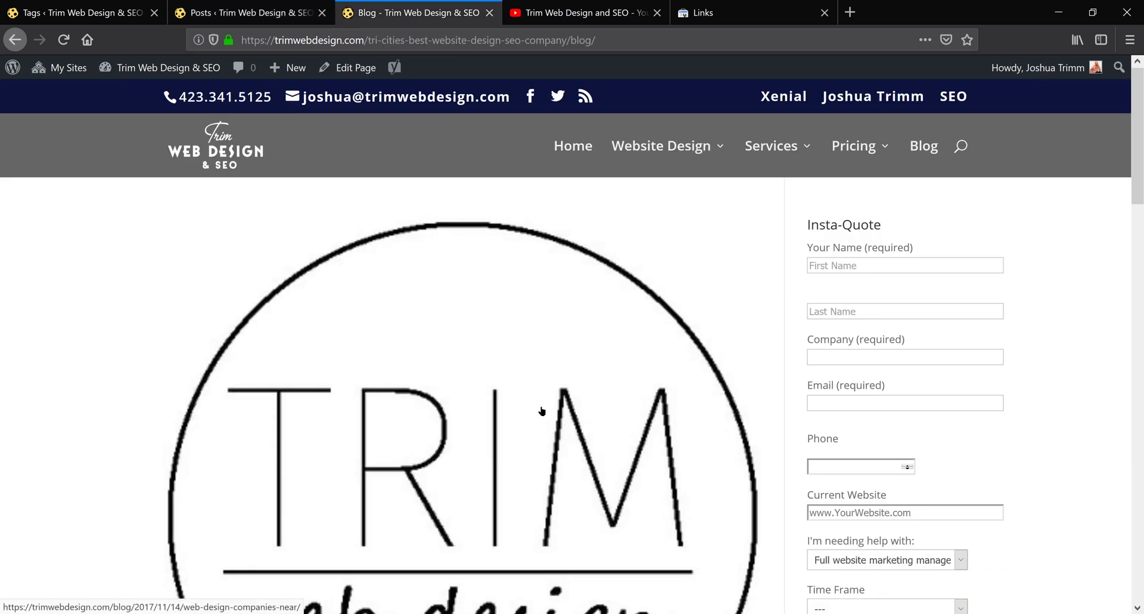
pyautogui.scroll(-10, 551, 409)
pyautogui.scroll(-3, 552, 409)
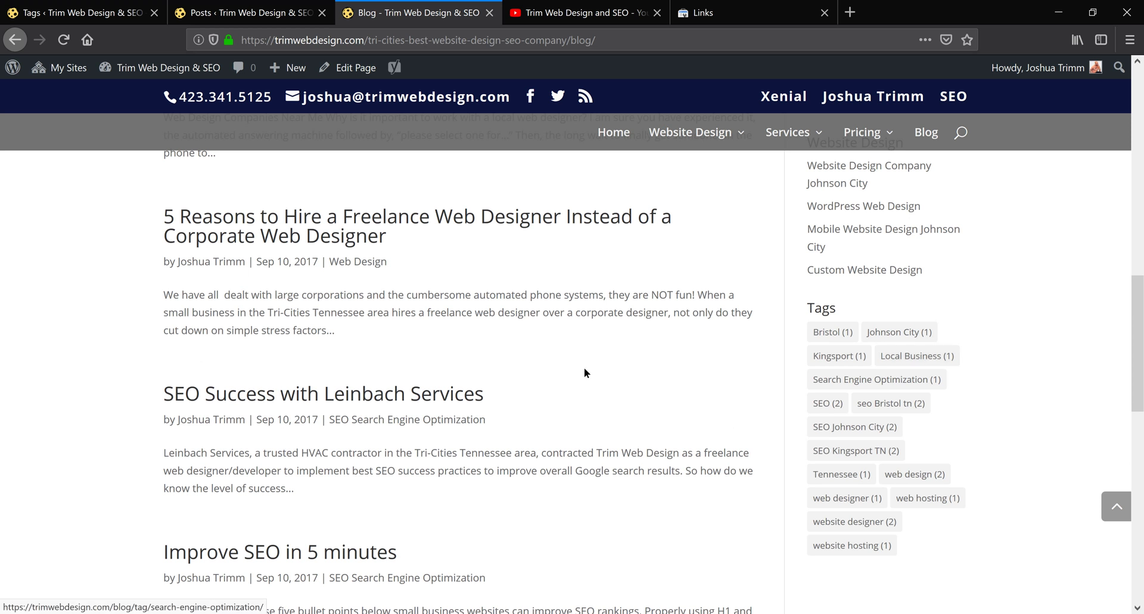
pyautogui.scroll(-3, 584, 368)
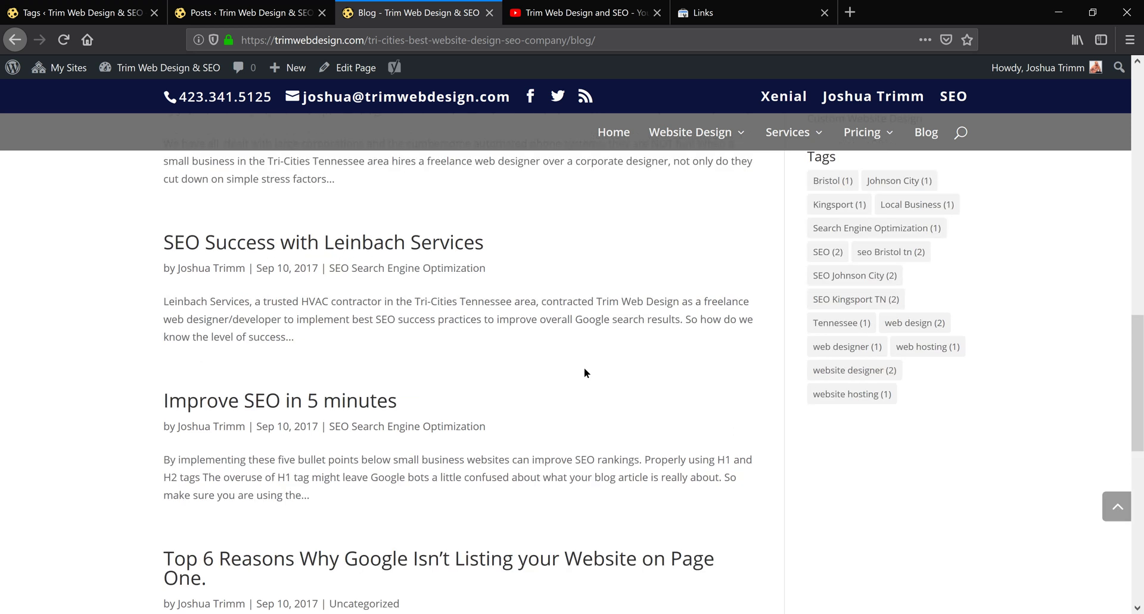
pyautogui.scroll(3, 584, 367)
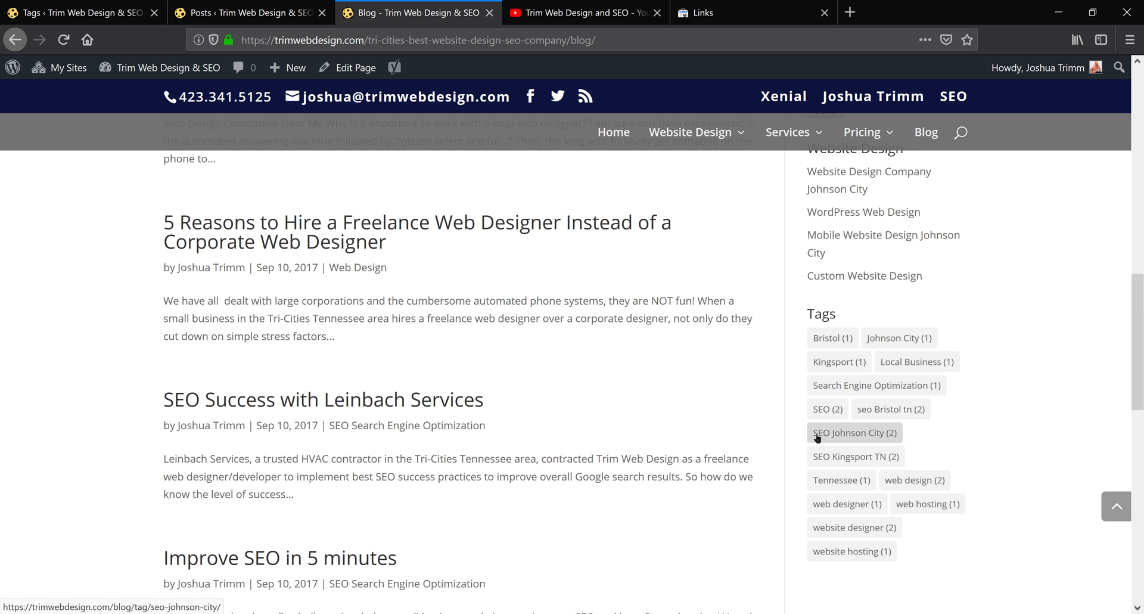
pyautogui.hotkey('ctrl', 'pageup')
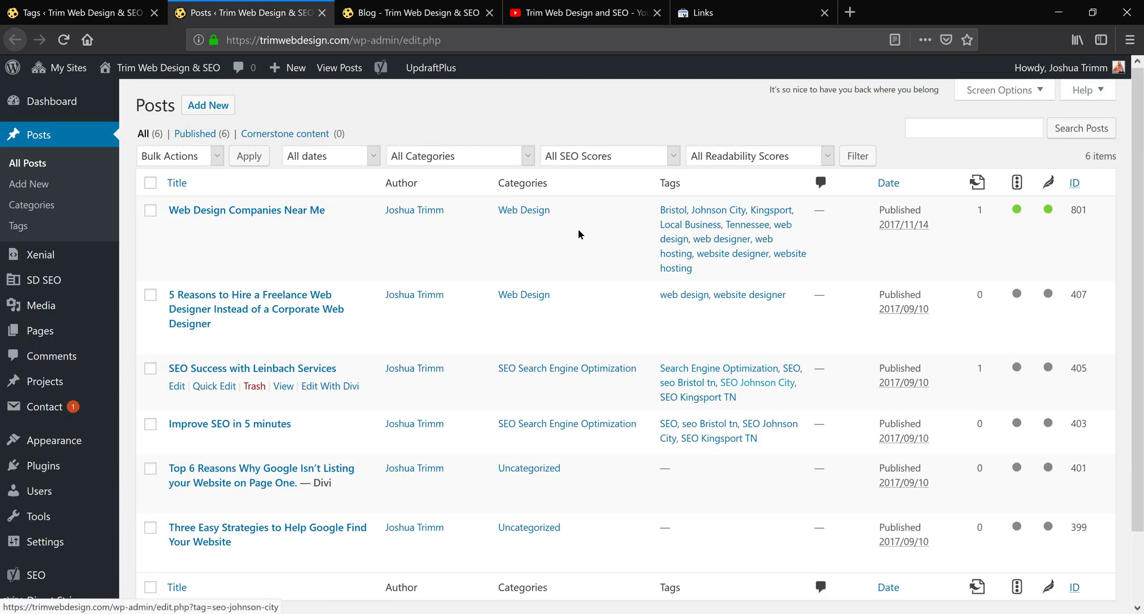
pyautogui.click(448, 3)
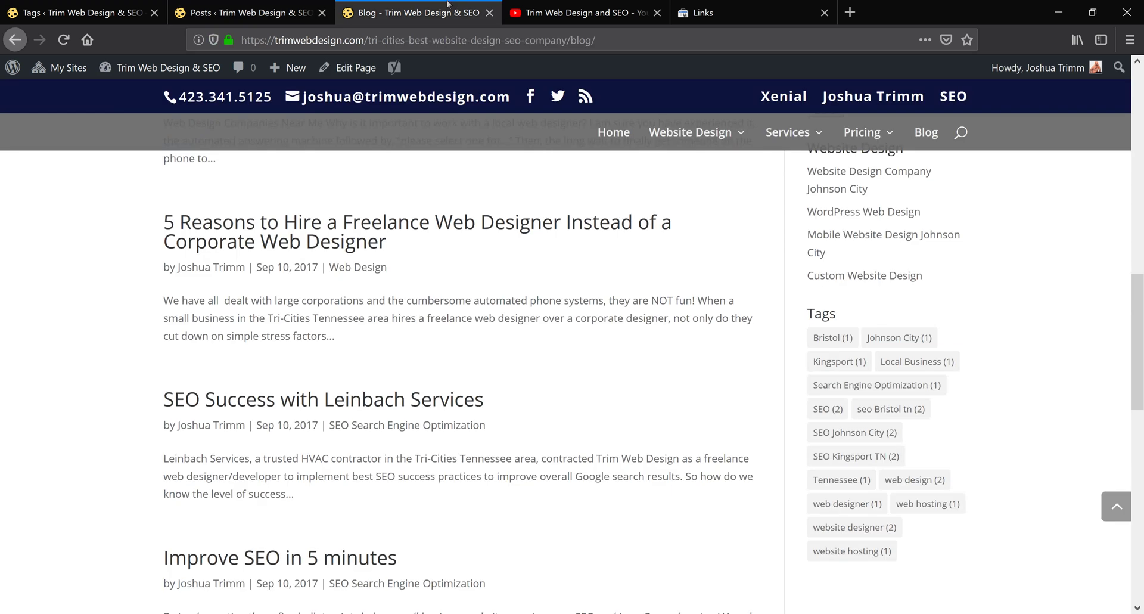
pyautogui.click(869, 438)
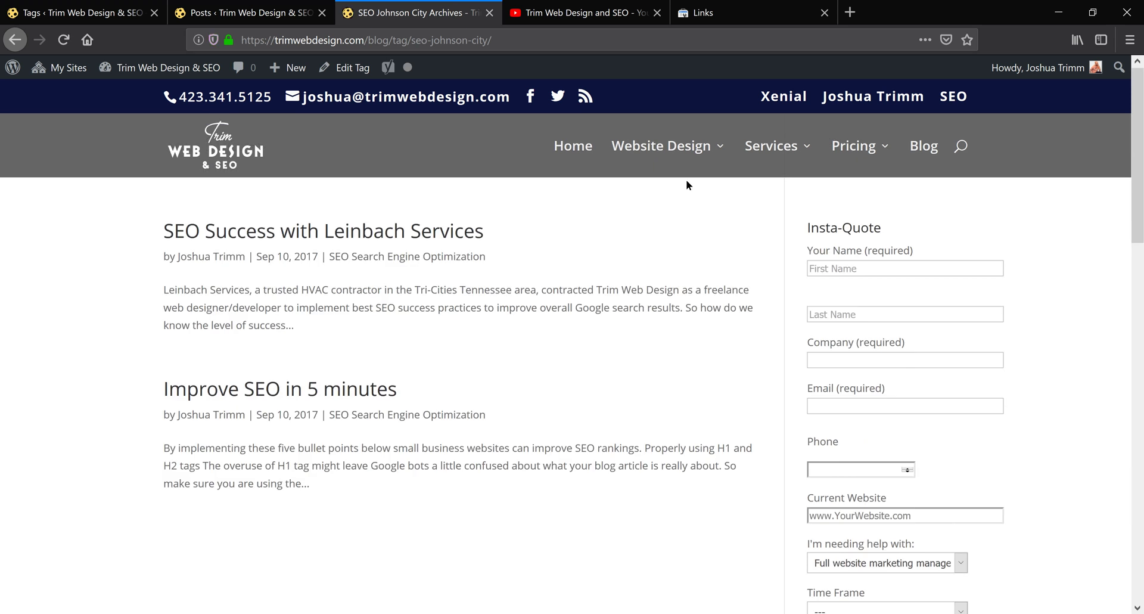
# Compare the SEO Johnson City archive against the Search Console internal links report.
pyautogui.scroll(-5, 885, 430)
pyautogui.scroll(-5, 871, 443)
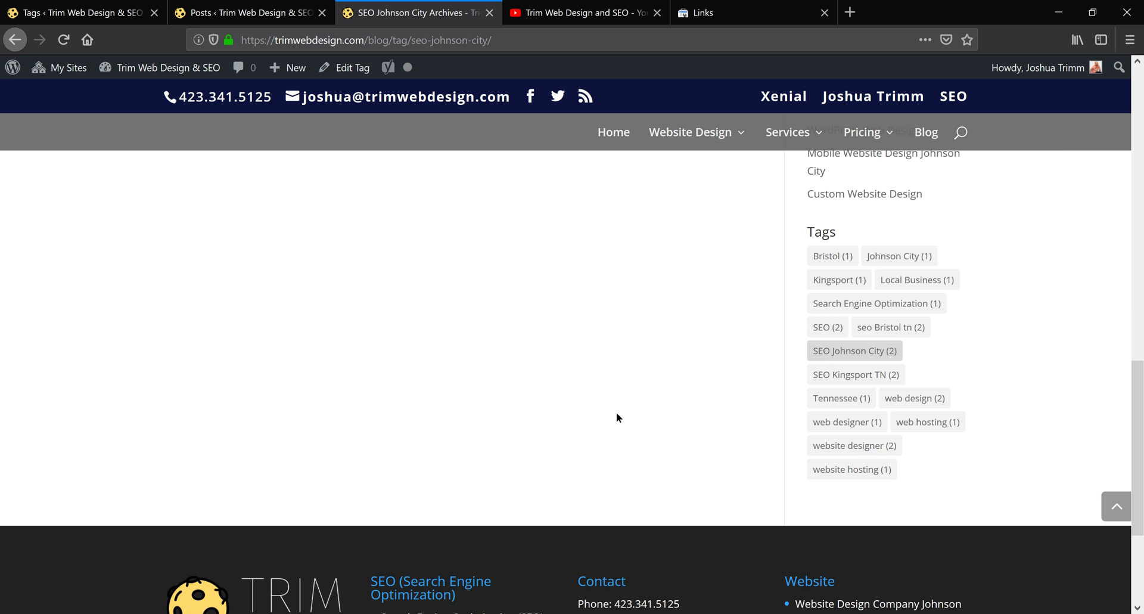
pyautogui.scroll(10, 617, 416)
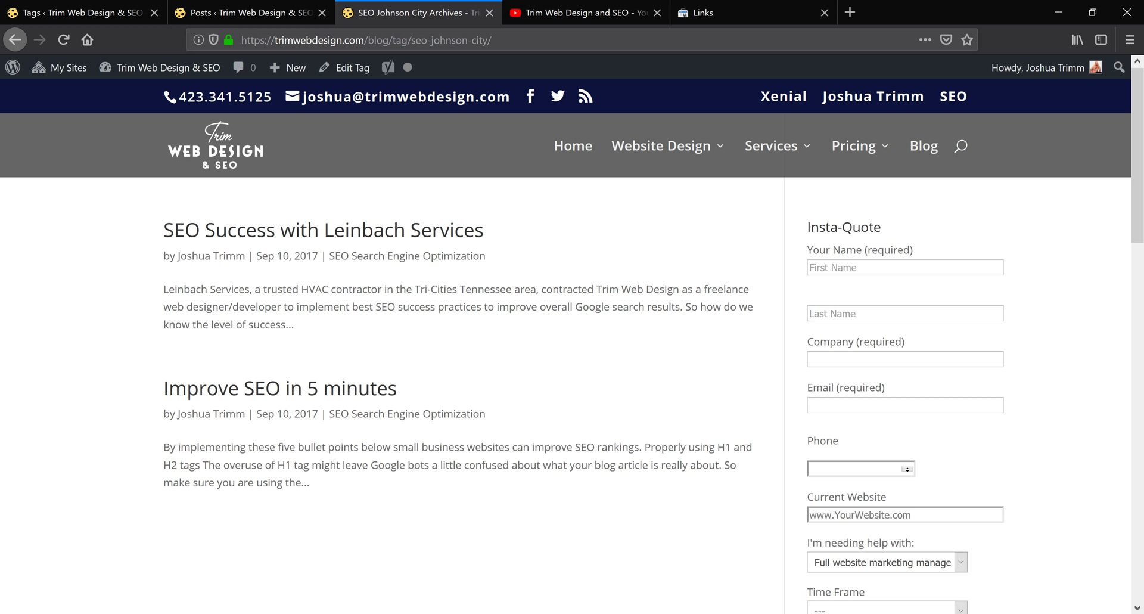
pyautogui.hotkey('ctrl', 'Tab')
pyautogui.hotkey('ctrl', 'Tab')
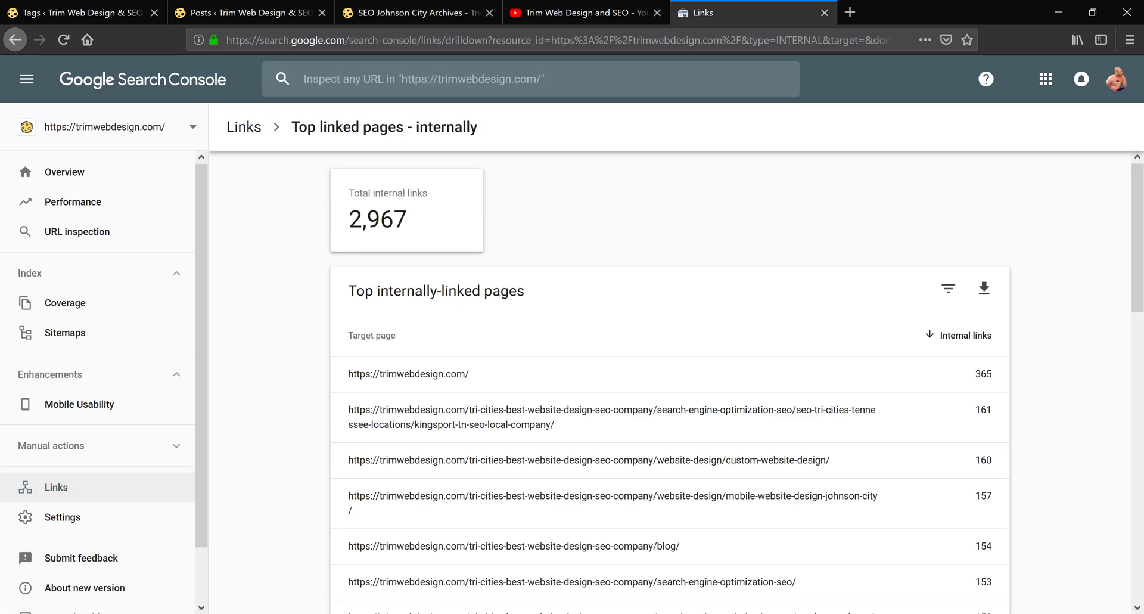
pyautogui.click(384, 16)
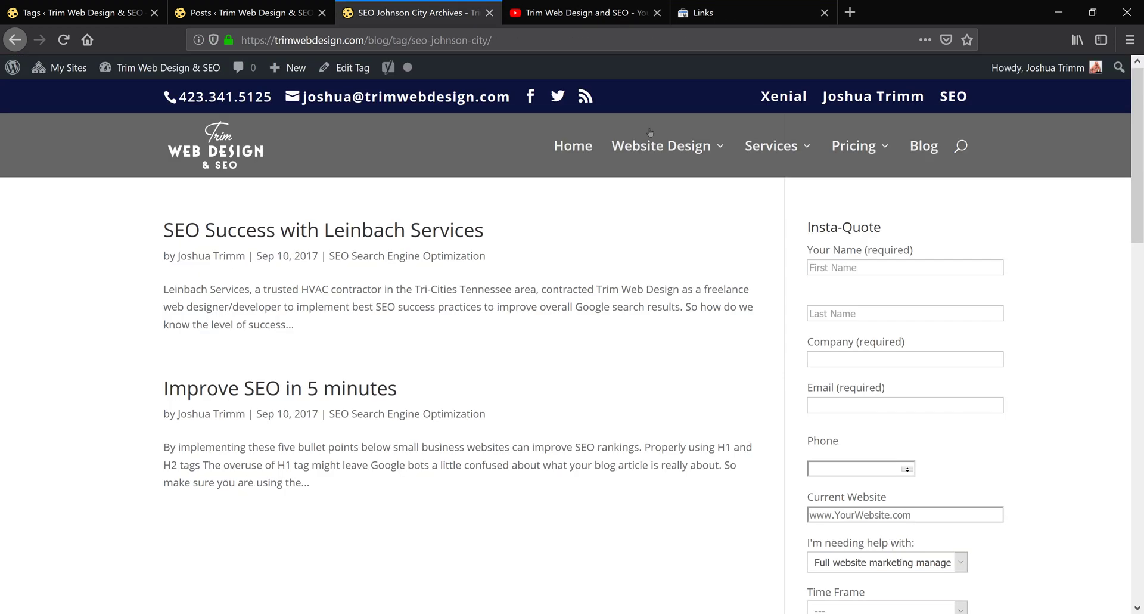
pyautogui.click(738, 15)
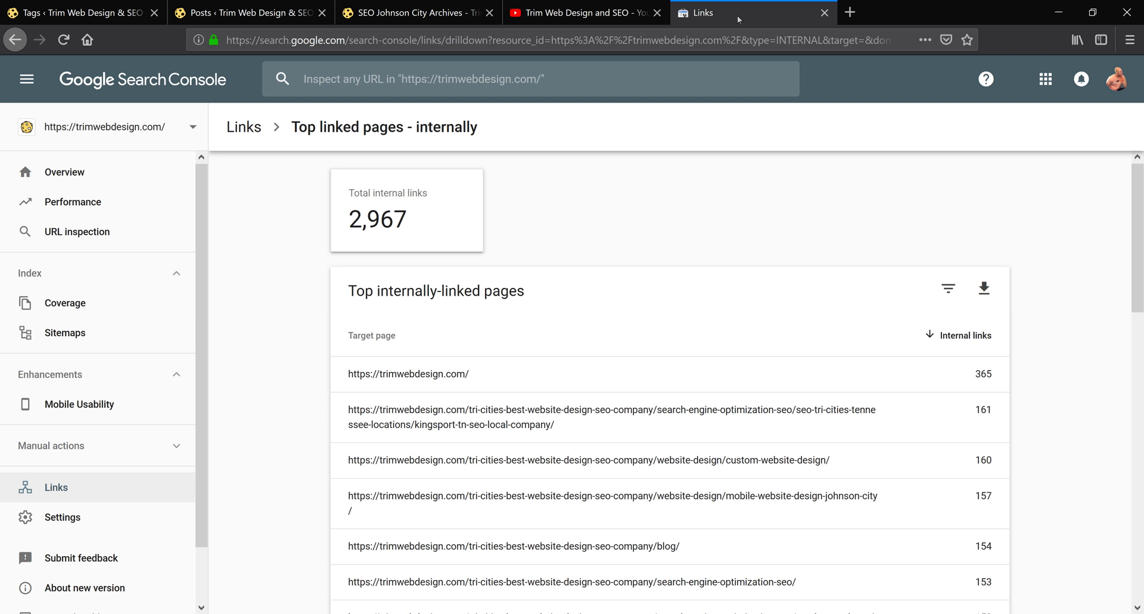
pyautogui.click(411, 13)
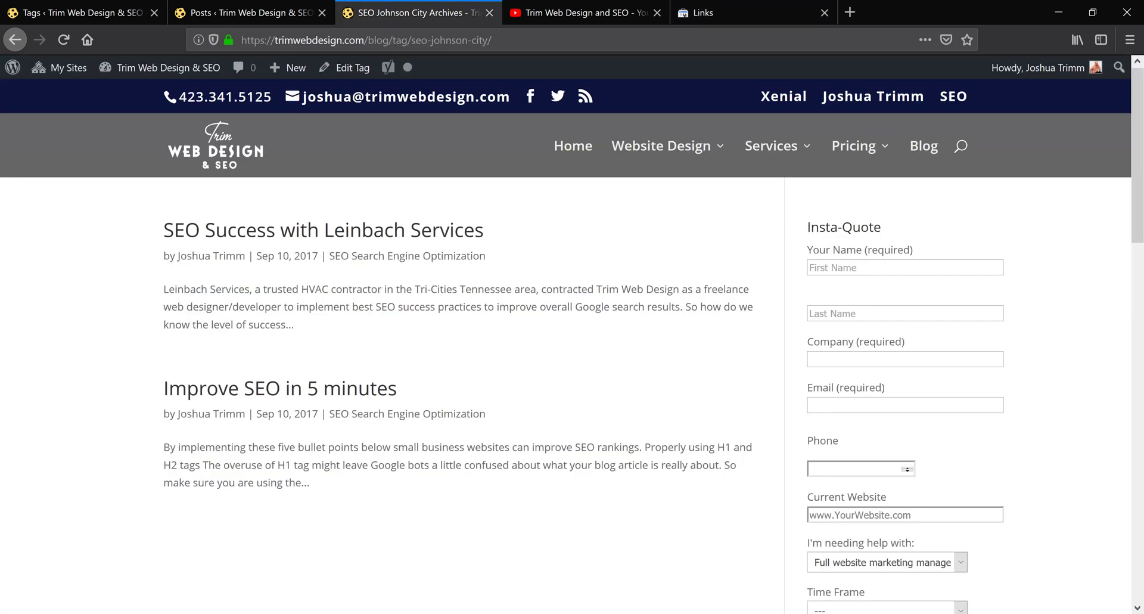
# Check the archive's tag cloud counts, then return to the WordPress Tags admin page.
pyautogui.scroll(-4, 513, 435)
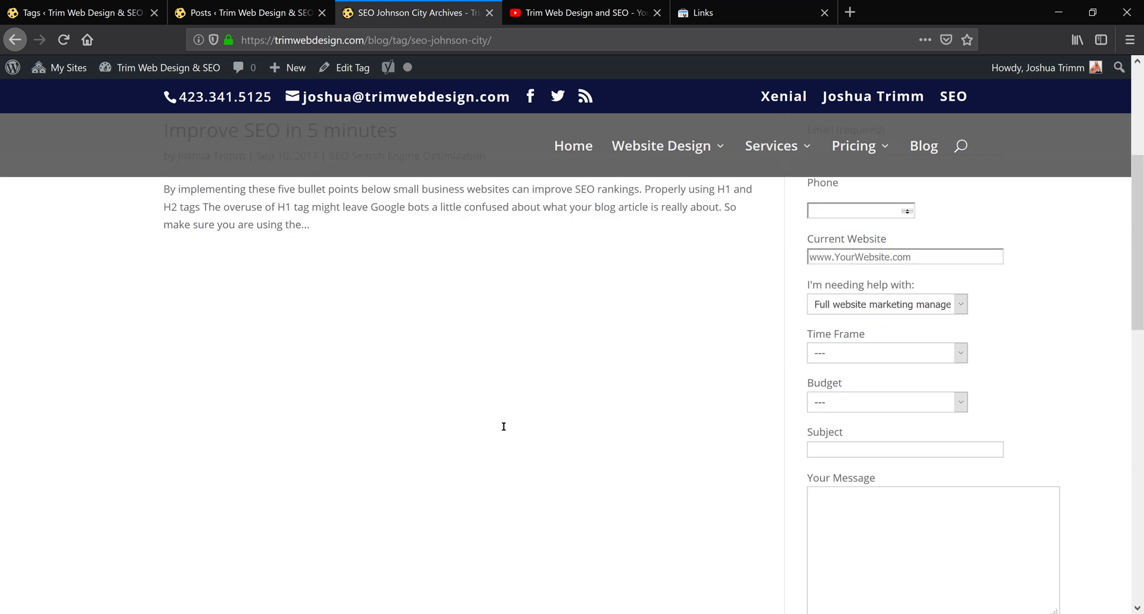
pyautogui.scroll(4, 524, 432)
pyautogui.scroll(-10, 596, 346)
pyautogui.scroll(-2, 810, 577)
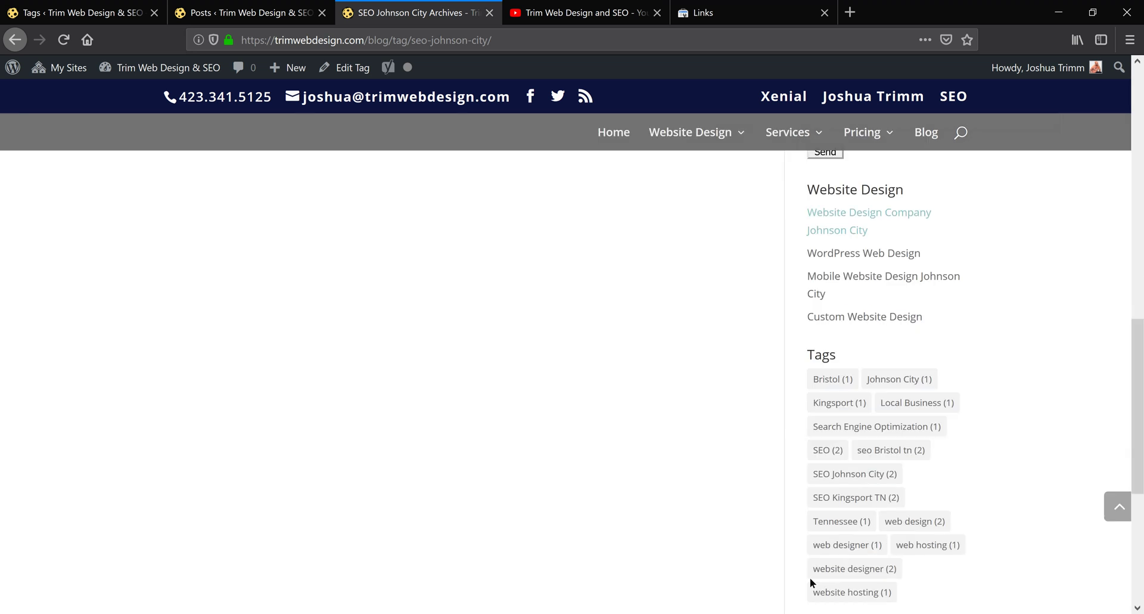
pyautogui.scroll(-4, 752, 195)
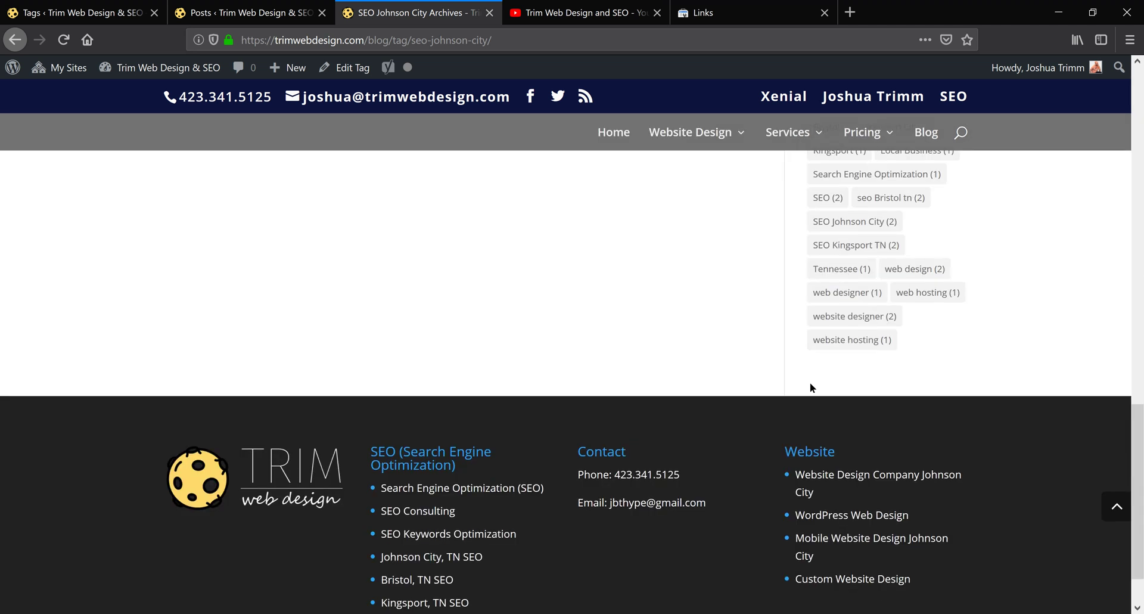
pyautogui.scroll(6, 810, 388)
pyautogui.scroll(-4, 834, 298)
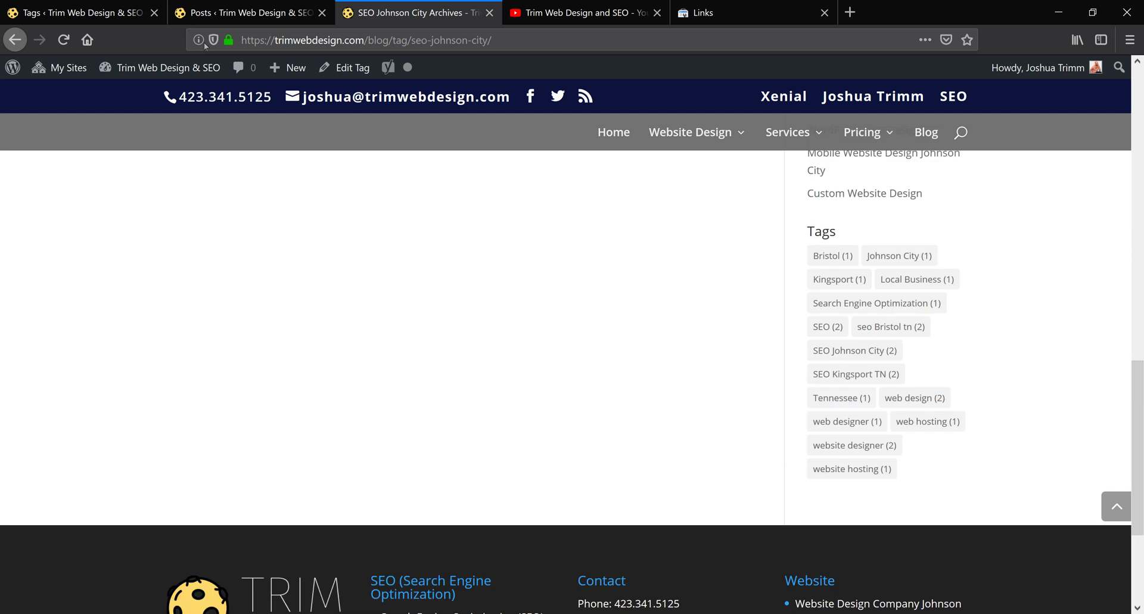
pyautogui.click(83, 12)
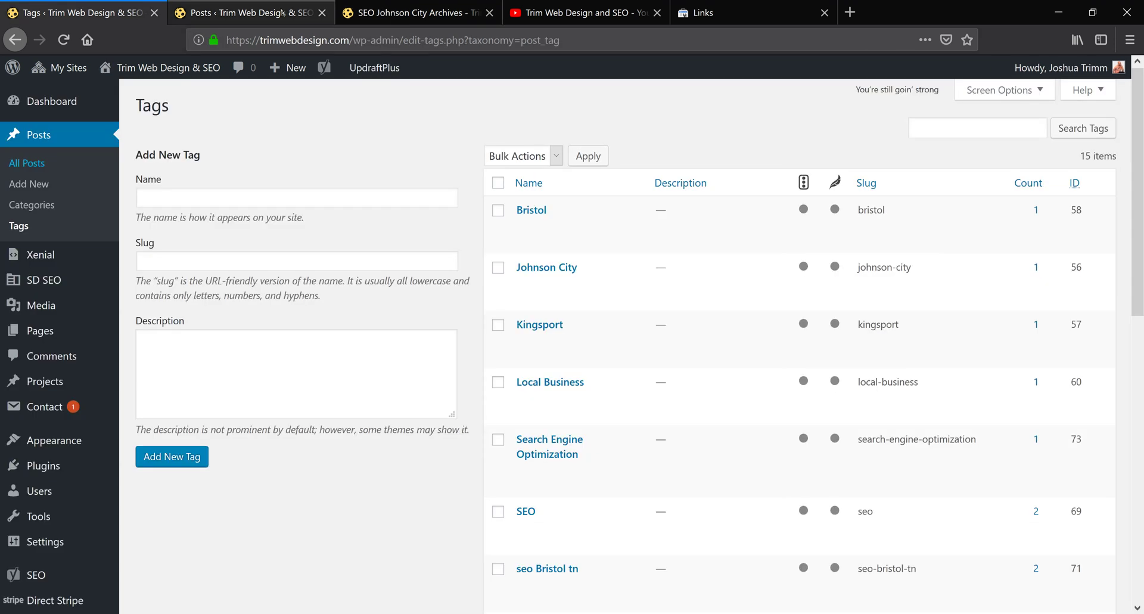
# Drag a Tag Cloud widget into the Sidebar.
pyautogui.rightClick(87, 14)
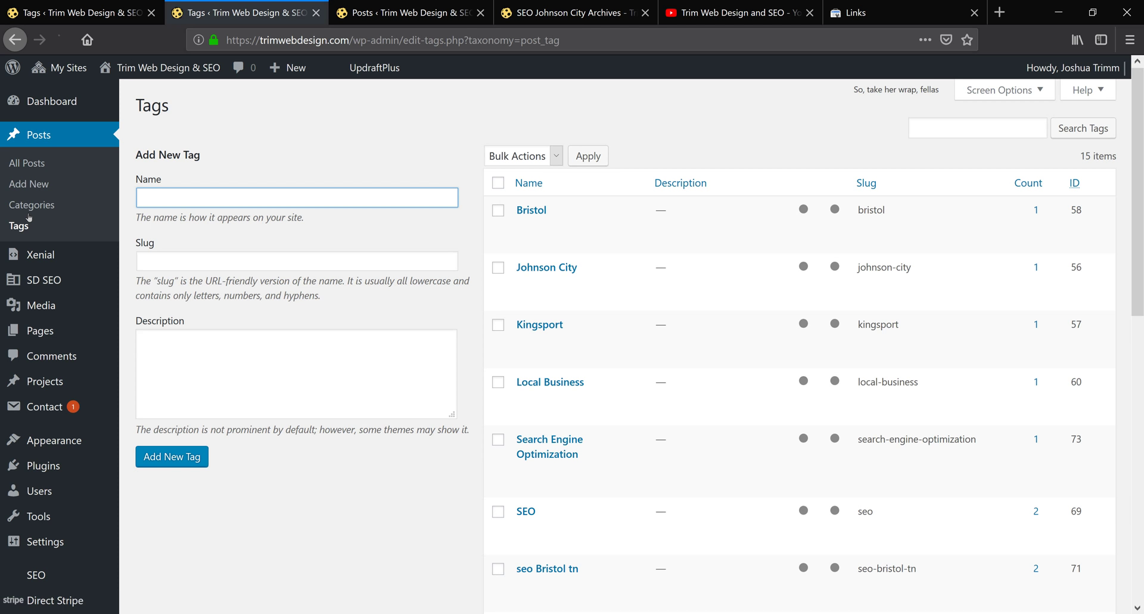
pyautogui.scroll(-3, 54, 290)
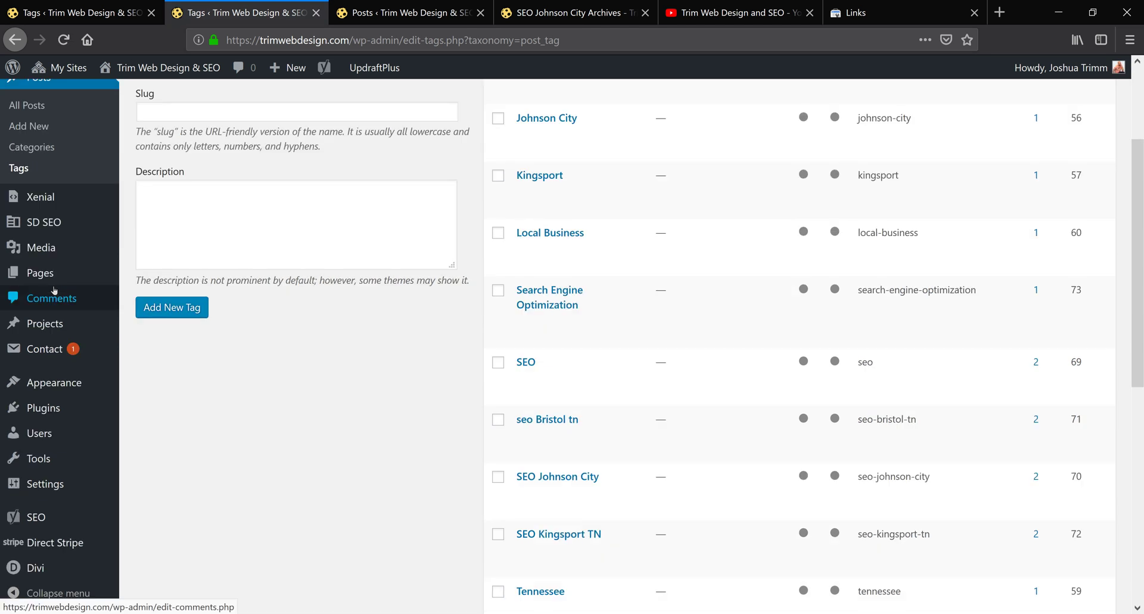
pyautogui.scroll(2, 53, 290)
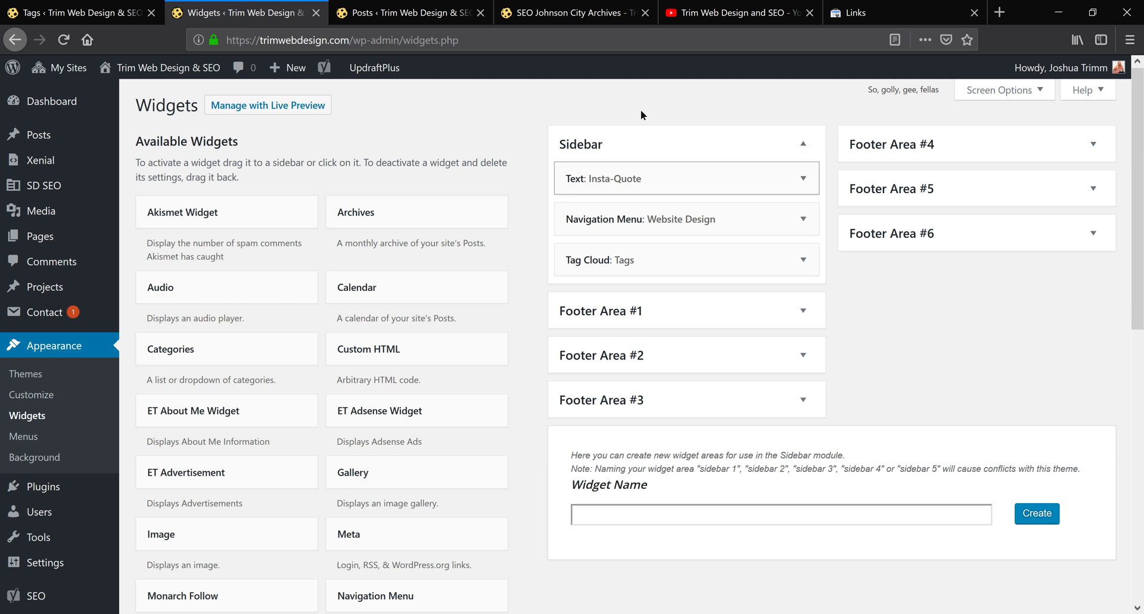
pyautogui.scroll(-10, 552, 223)
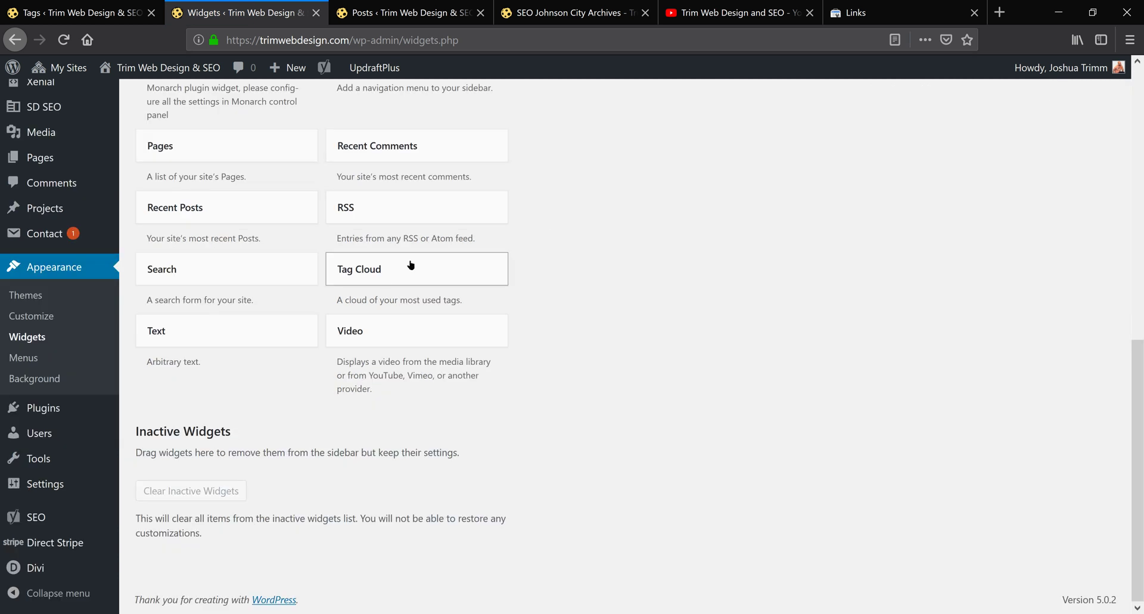
pyautogui.moveTo(496, 267)
pyautogui.mouseDown()
pyautogui.moveTo(631, 172)
pyautogui.moveTo(714, 225)
pyautogui.mouseUp()
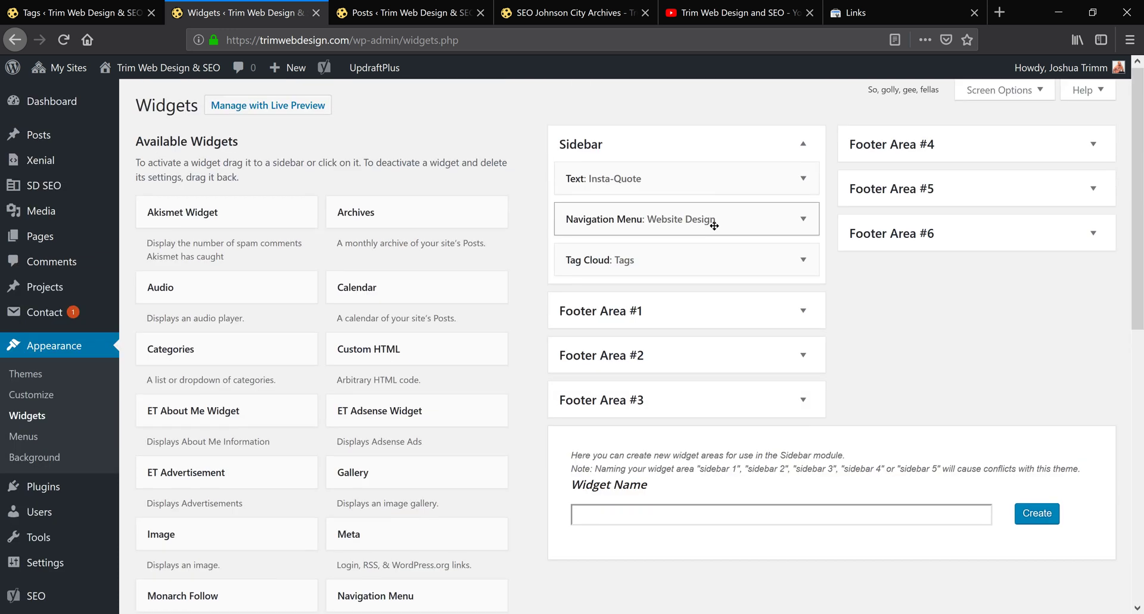
# Keep the Tag Cloud titled 'Tags', using the Tags taxonomy with tag counts shown.
pyautogui.click(803, 259)
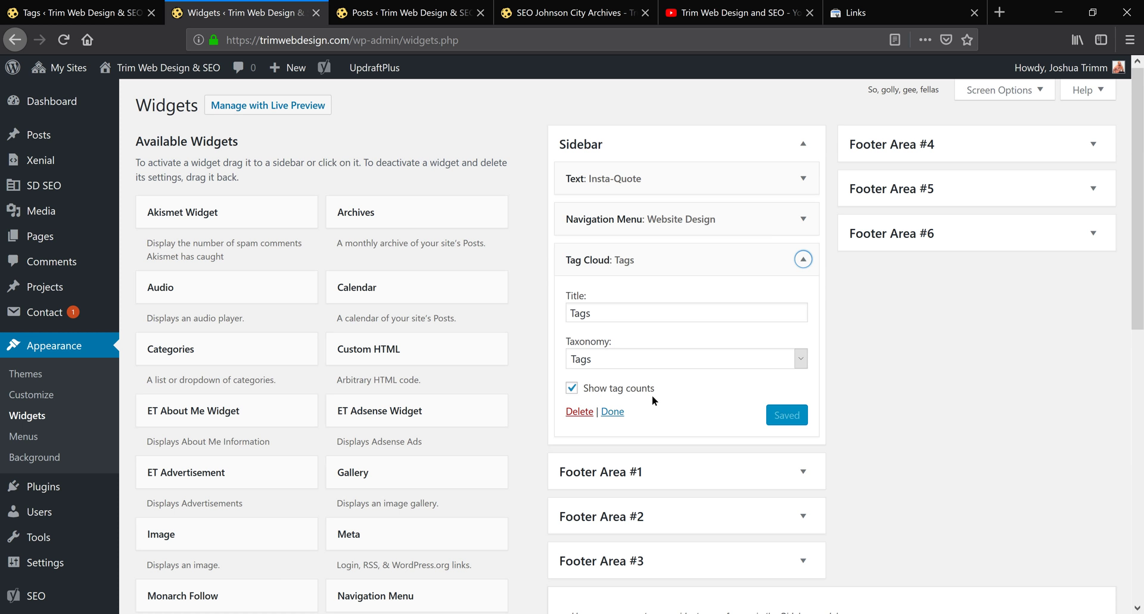
pyautogui.click(582, 312)
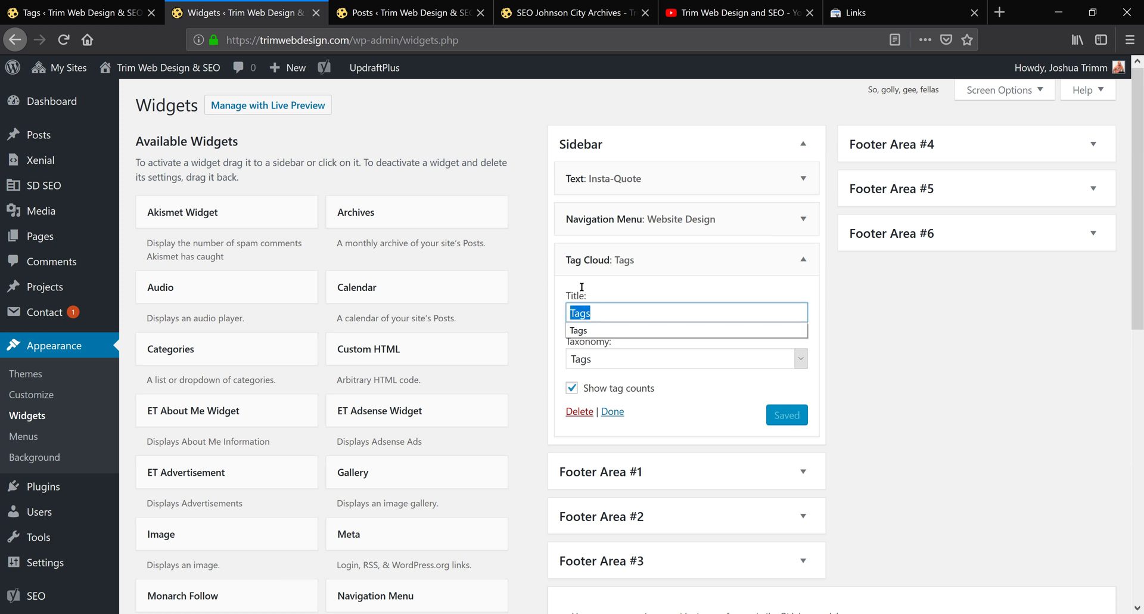
pyautogui.click(802, 359)
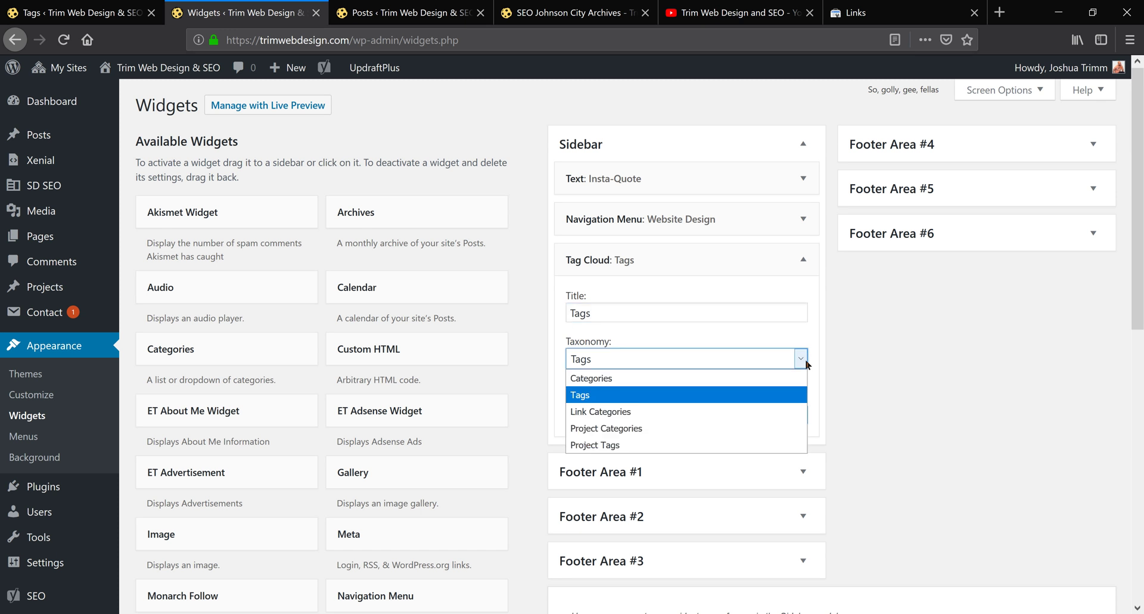
pyautogui.click(644, 394)
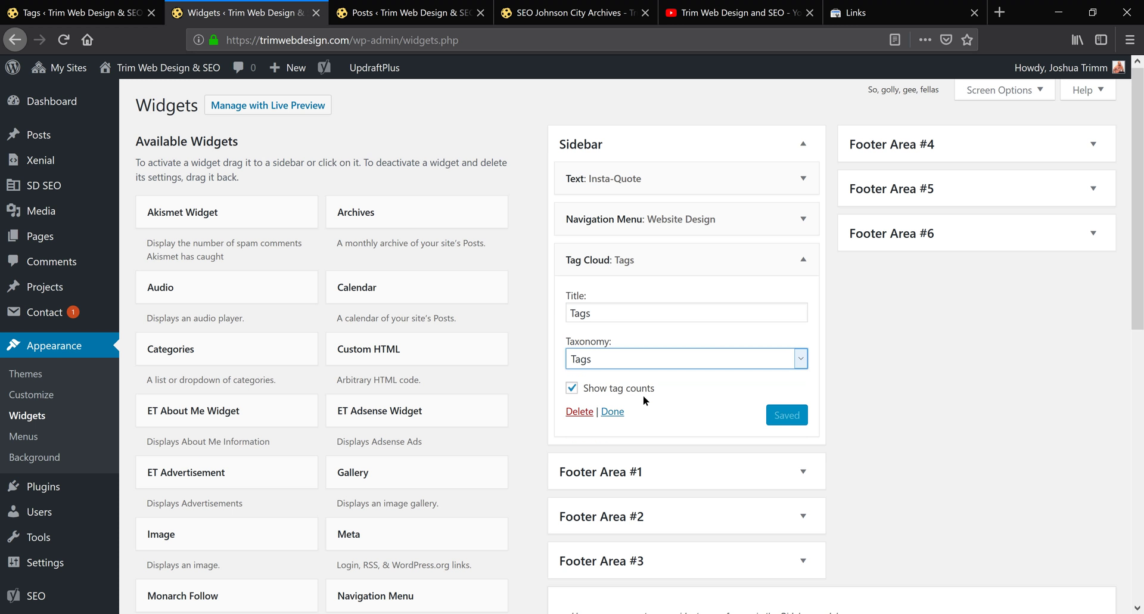
# Check the internal links report, then view Performance results by page (48 clicks, 17K impressions).
pyautogui.click(846, 9)
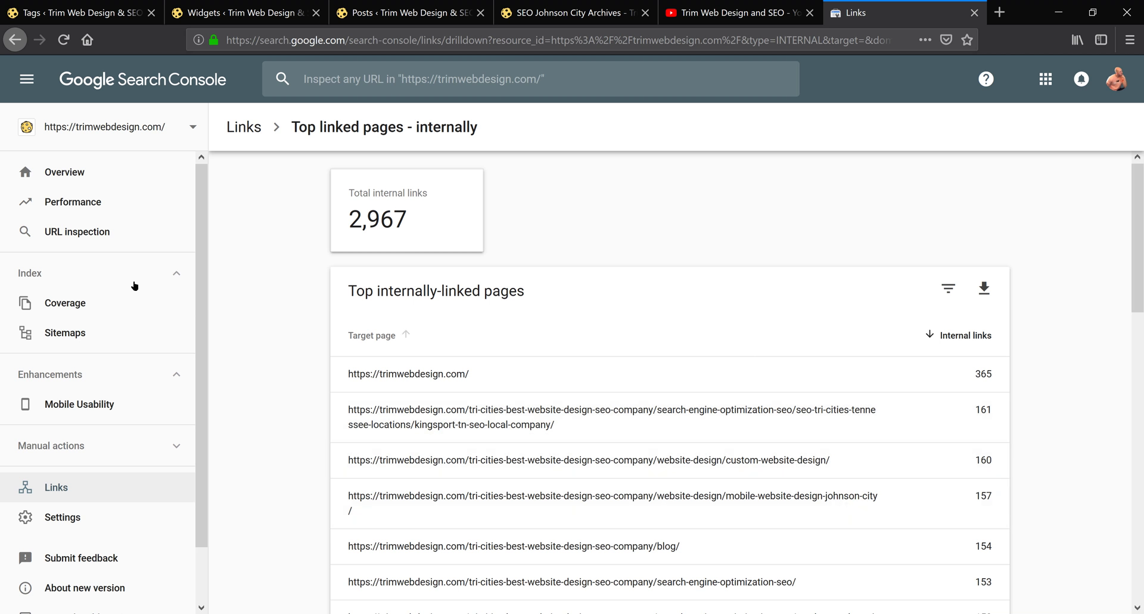
pyautogui.click(104, 203)
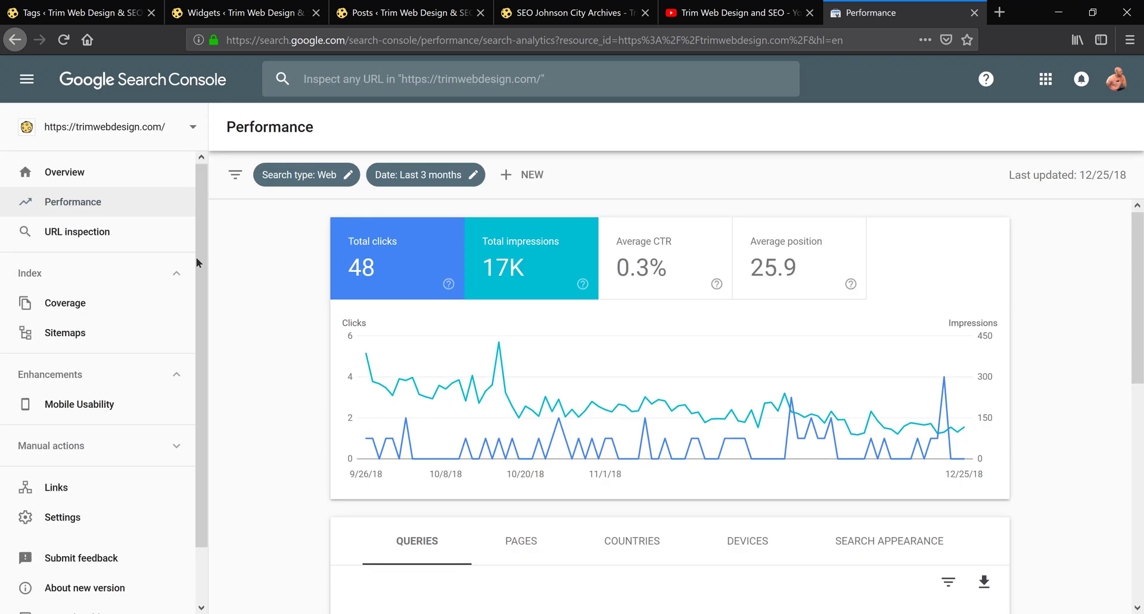
pyautogui.scroll(-3, 272, 391)
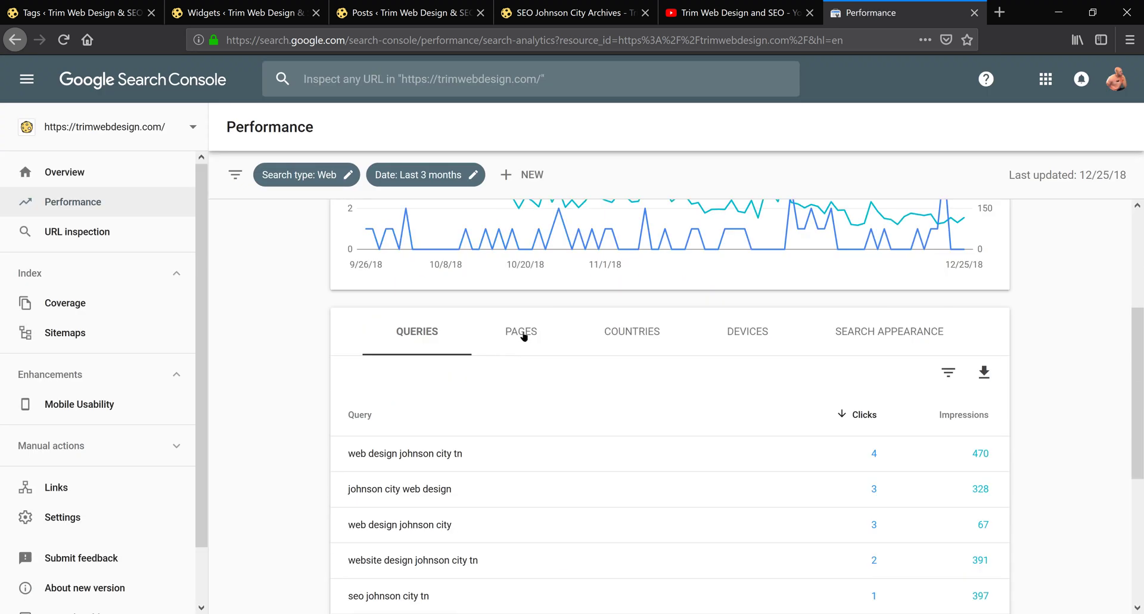
pyautogui.click(524, 336)
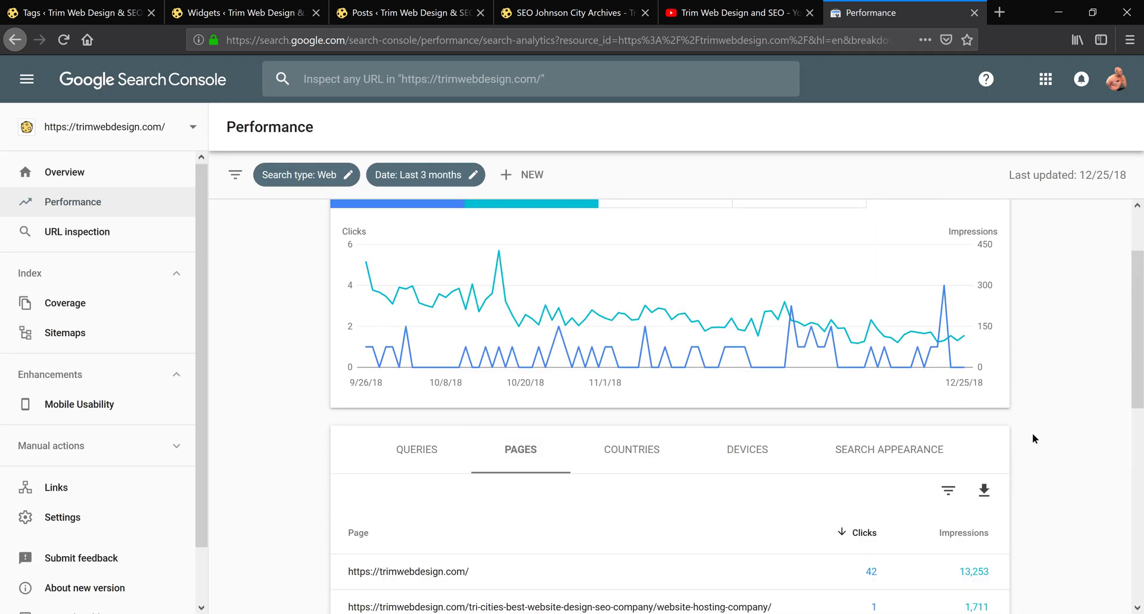
pyautogui.scroll(-2, 1033, 439)
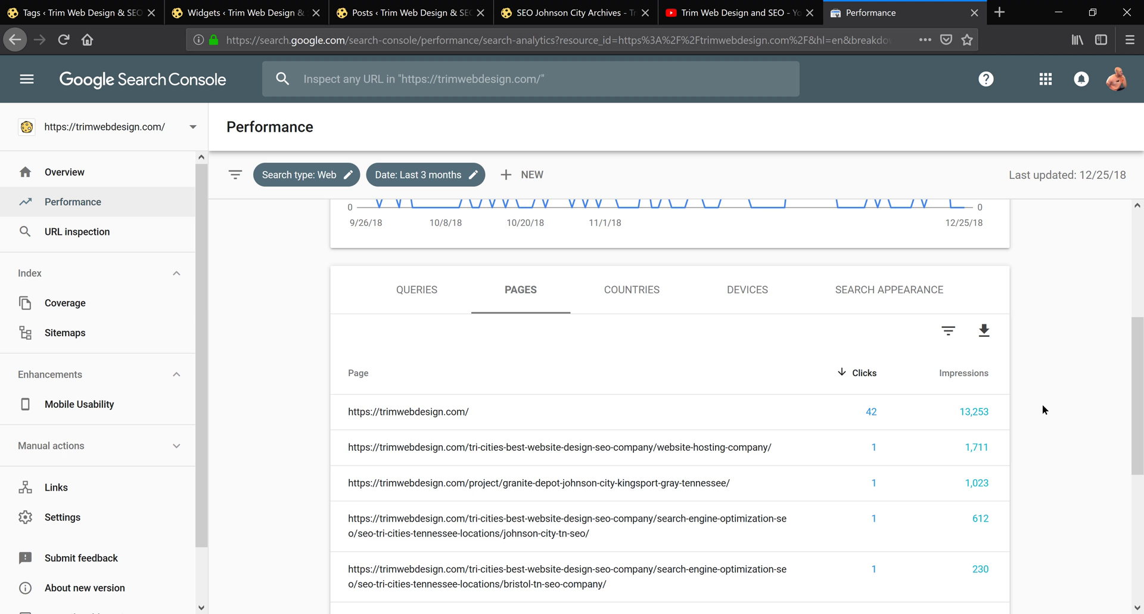
pyautogui.scroll(4, 1042, 405)
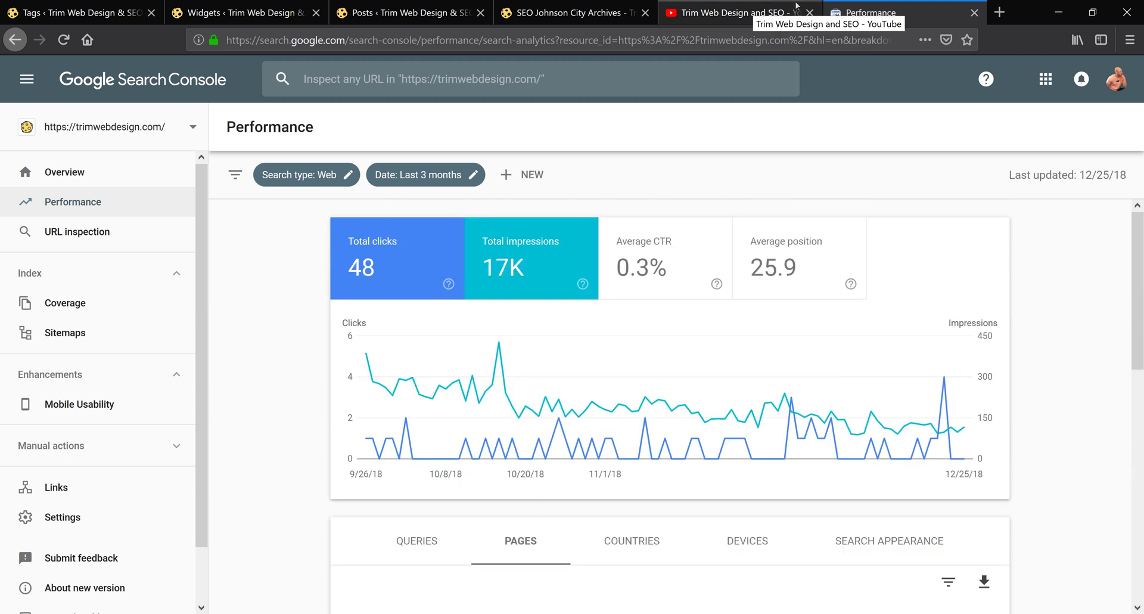
# Quick Edit 'Top 6 Reasons', moving it from Uncategorized to SEO Search Engine Optimization.
pyautogui.click(733, 12)
pyautogui.click(570, 13)
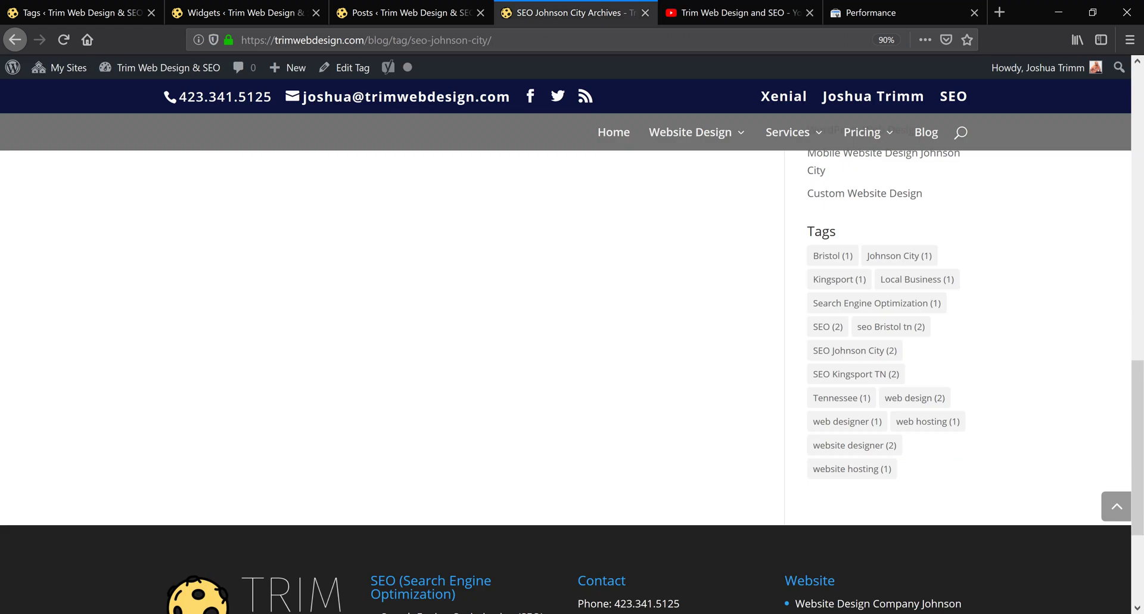
pyautogui.hotkey('ctrl', 'pageup')
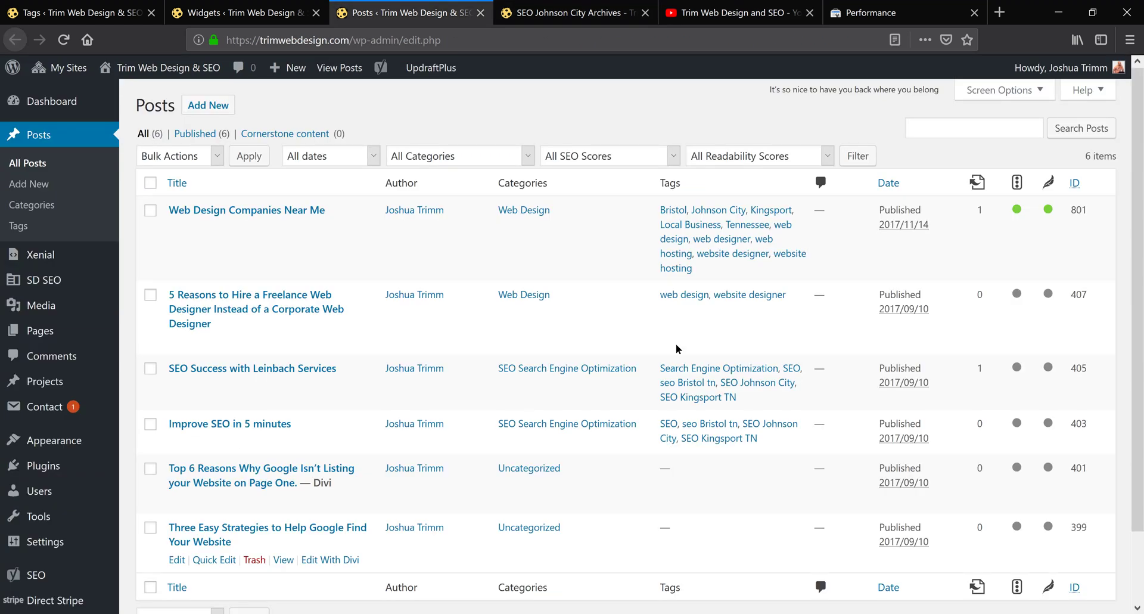
pyautogui.moveTo(706, 483)
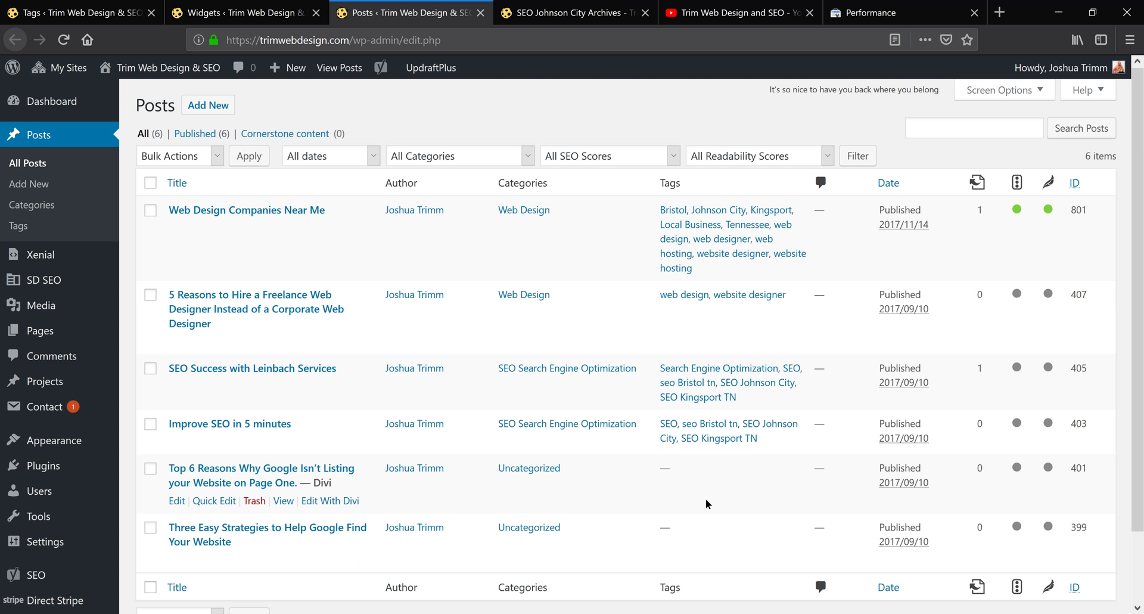
pyautogui.click(213, 503)
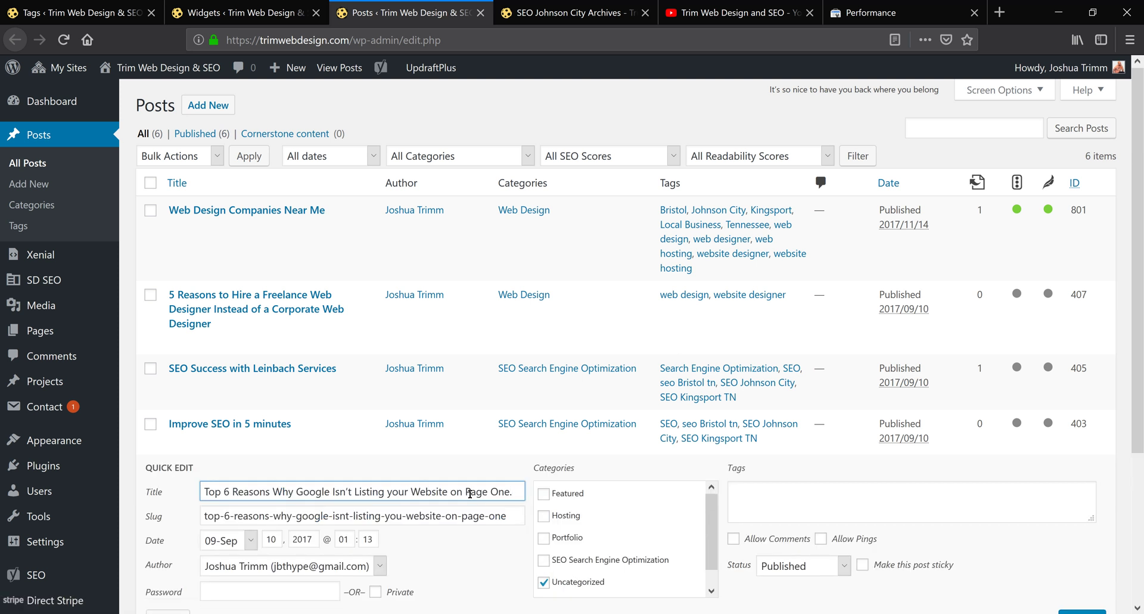
pyautogui.click(544, 560)
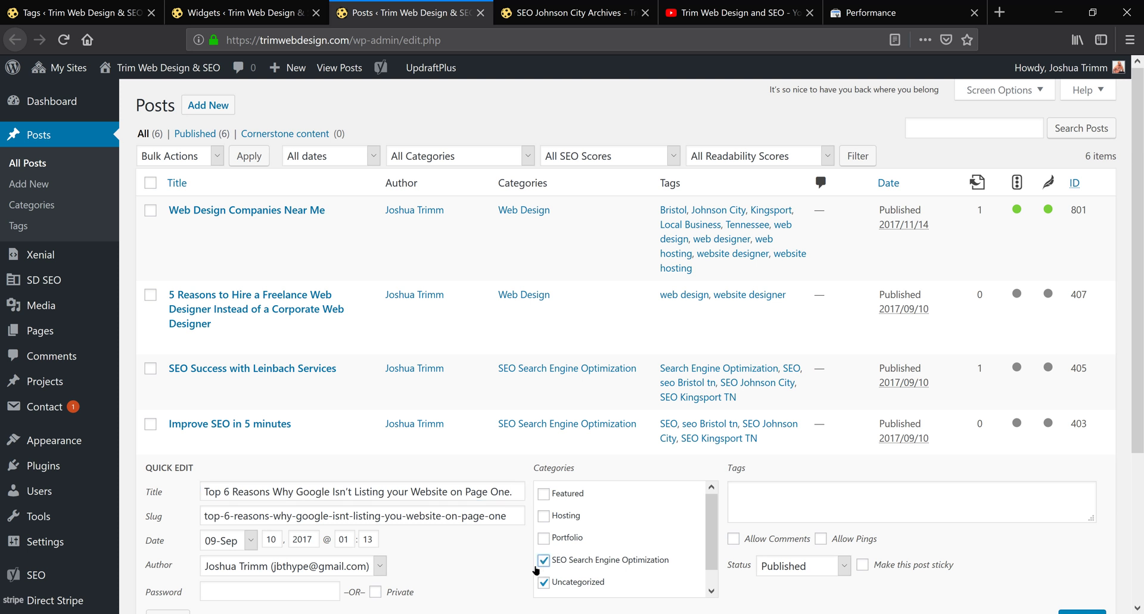
pyautogui.click(534, 583)
# Add the existing tags SEO and SEO Johnson City to the post.
pyautogui.click(799, 482)
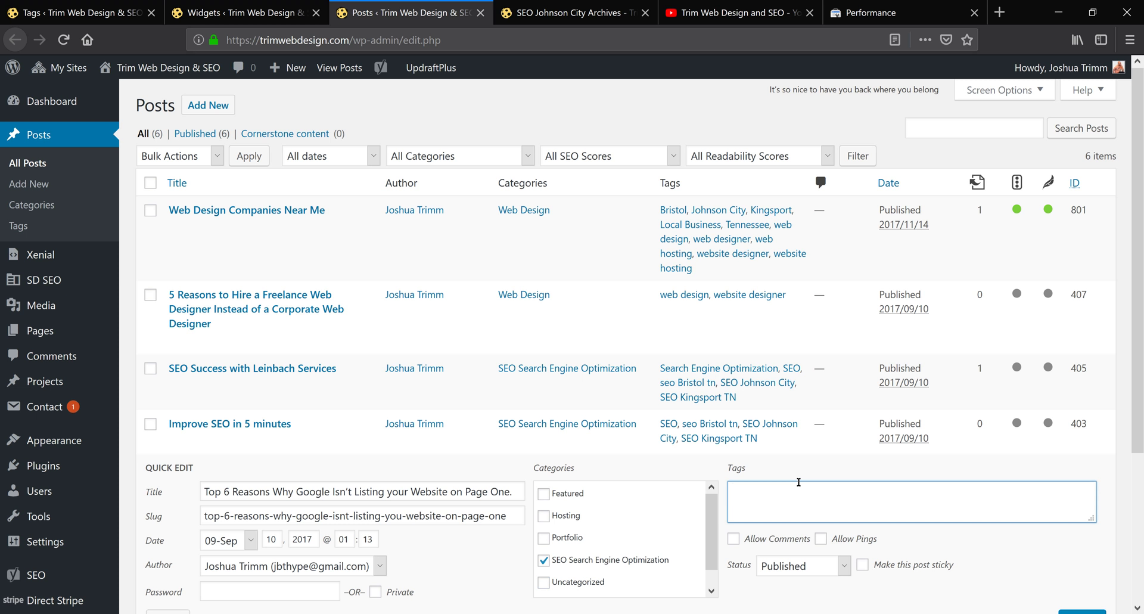
pyautogui.write('SE')
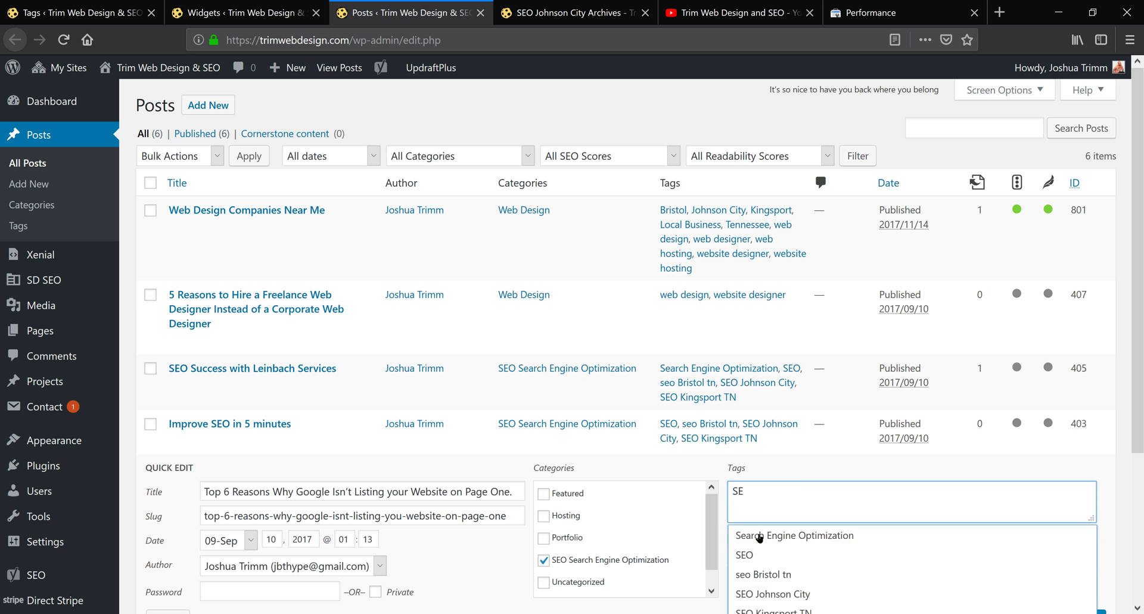
pyautogui.click(748, 553)
pyautogui.scroll(-1, 677, 412)
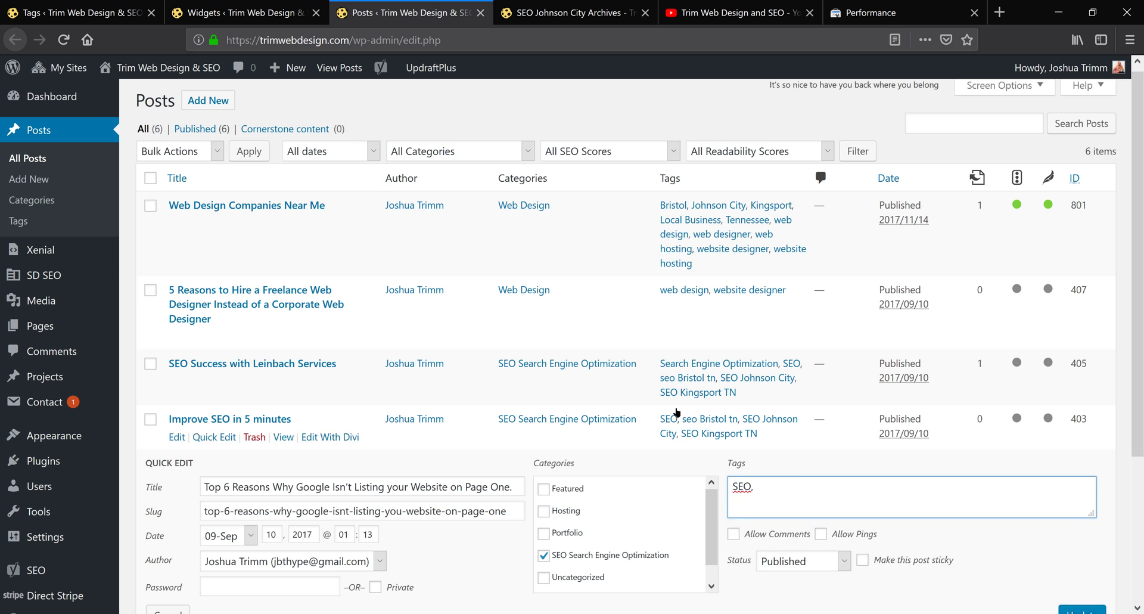
pyautogui.scroll(-5, 677, 412)
pyautogui.write(' seo')
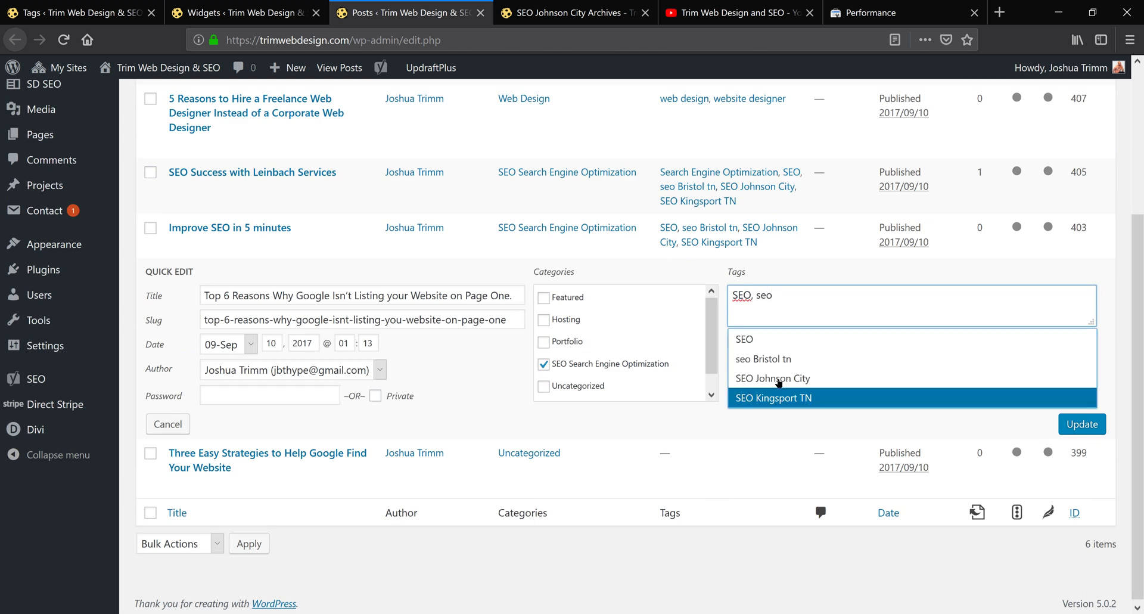
pyautogui.click(788, 377)
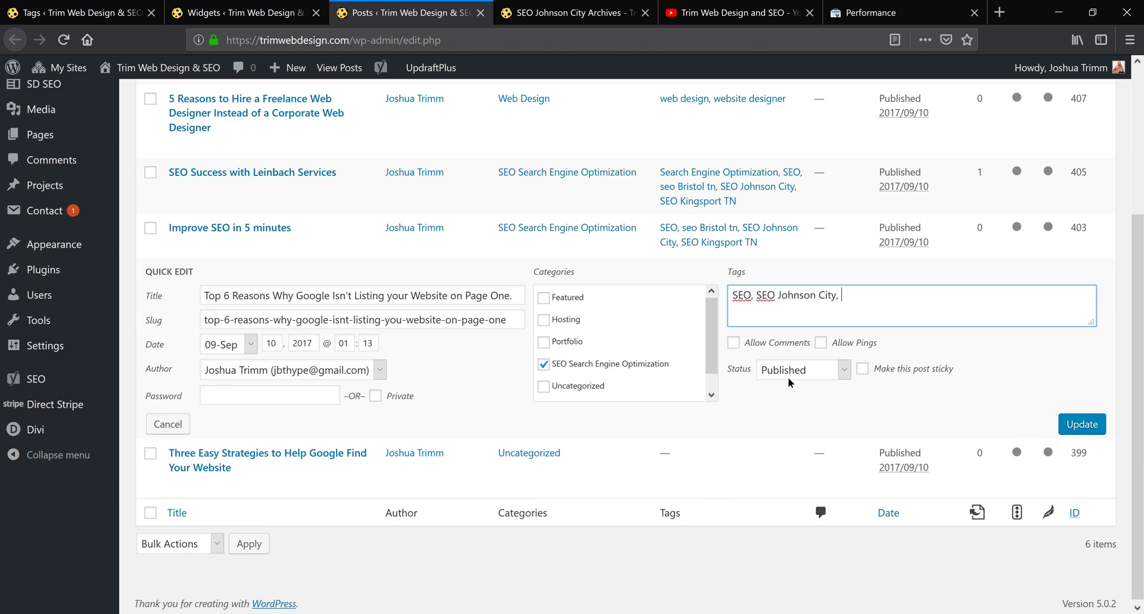
pyautogui.click(1062, 432)
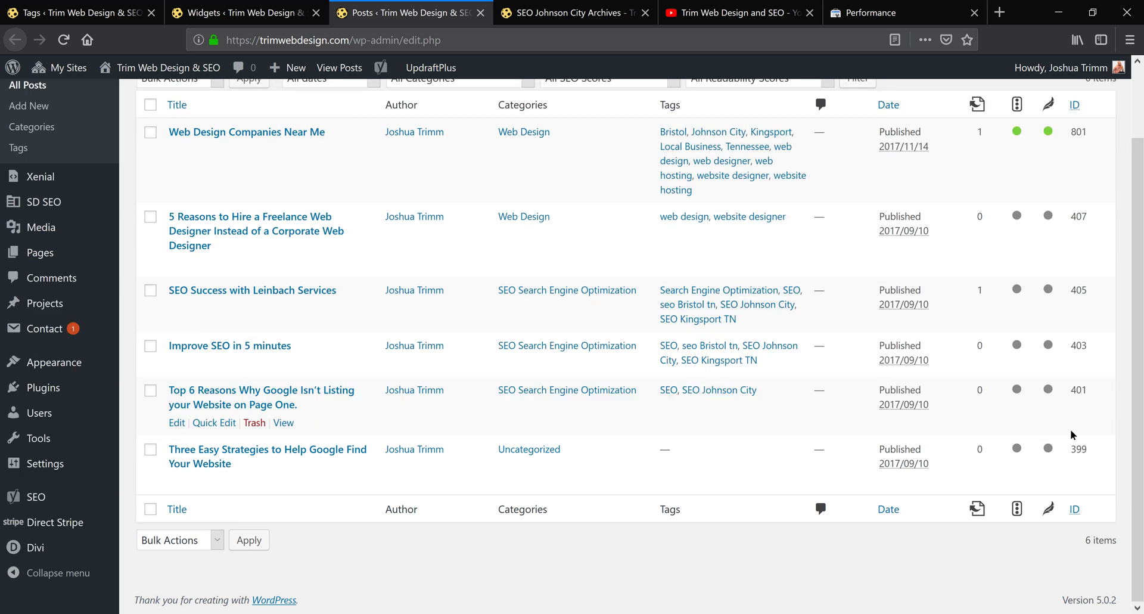
pyautogui.press('Tab')
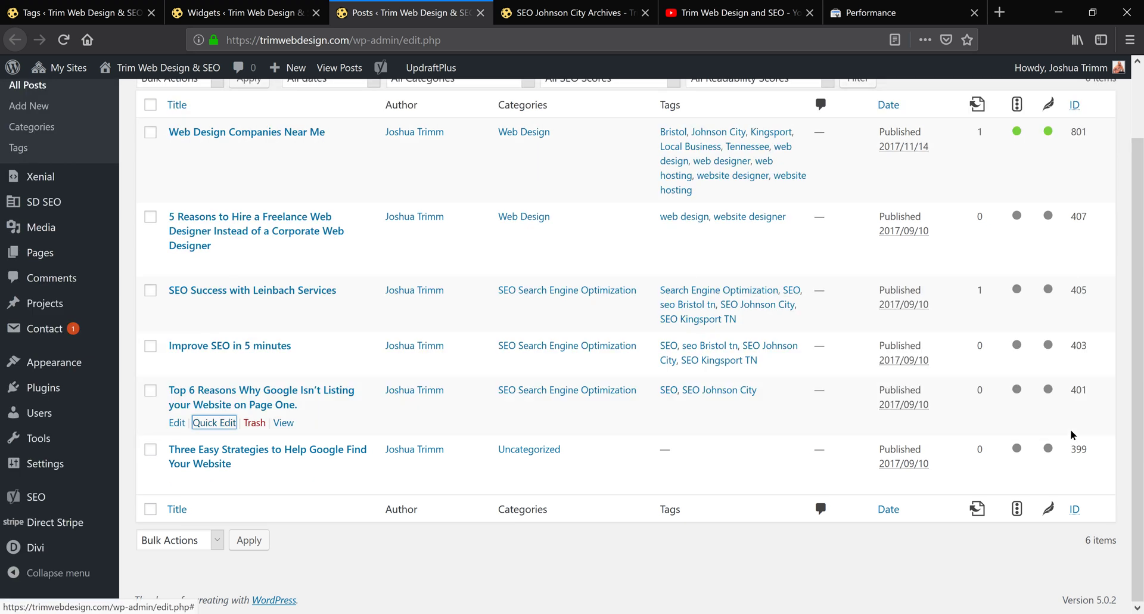